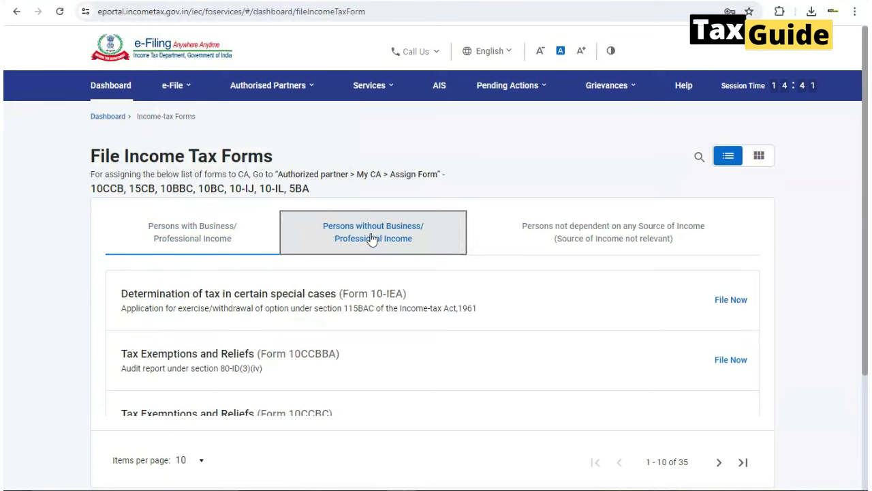
Step: Start Form 10E for assessment year 2024-25 from the forms for persons without business or professional income
{"action": "left_click", "coordinate": [371, 238]}
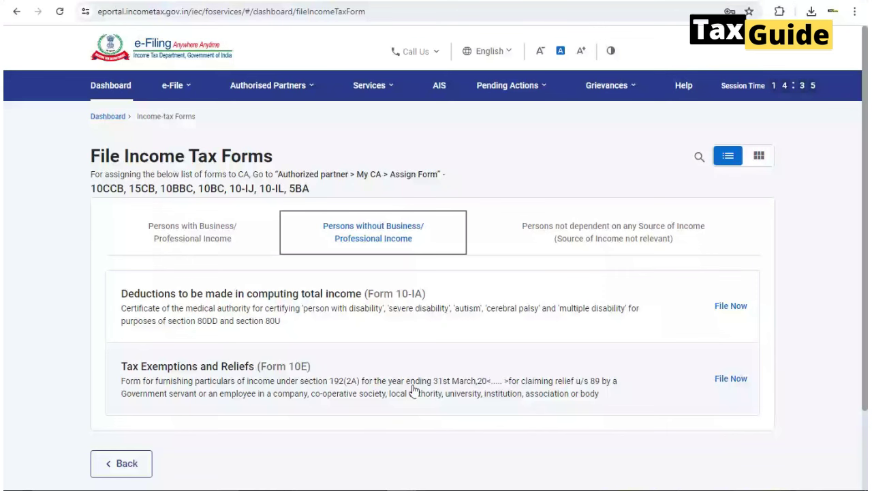
{"action": "left_click", "coordinate": [727, 381]}
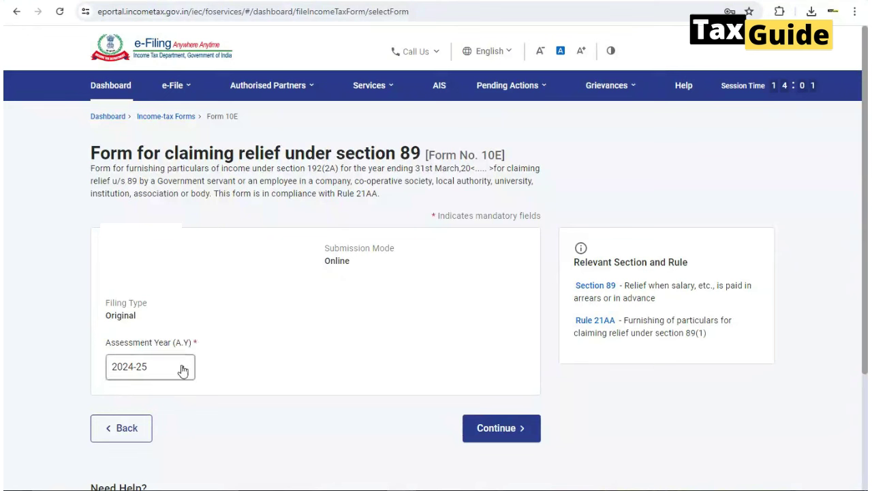
{"action": "left_click", "coordinate": [496, 433]}
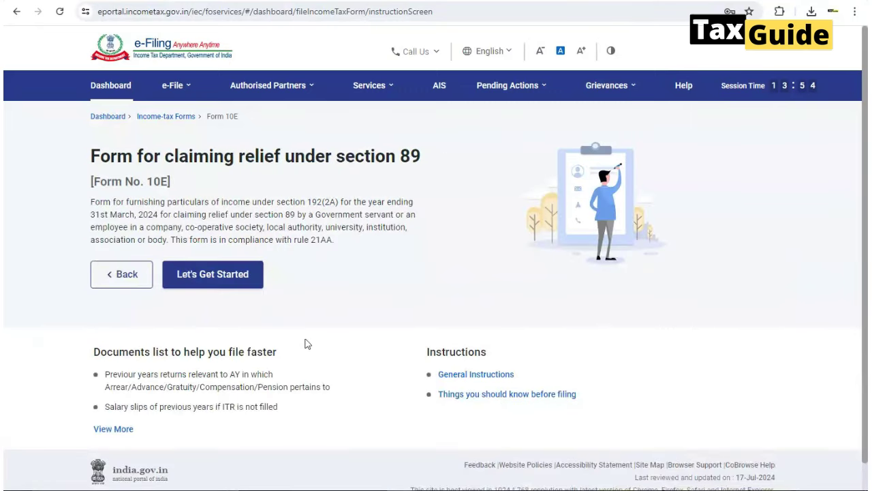
{"action": "left_click", "coordinate": [233, 281]}
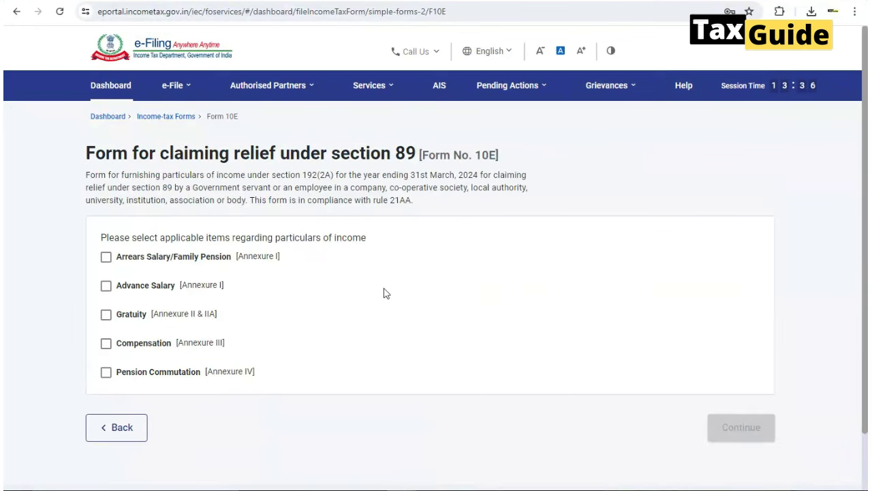
Step: Select Arrears Salary/Family Pension as the applicable income item and save the Personal Information section
{"action": "left_click", "coordinate": [106, 259]}
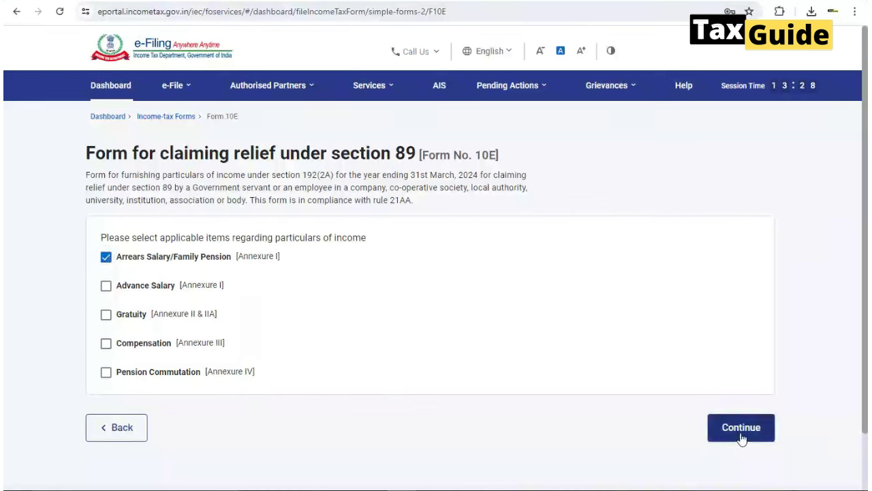
{"action": "left_click", "coordinate": [741, 432]}
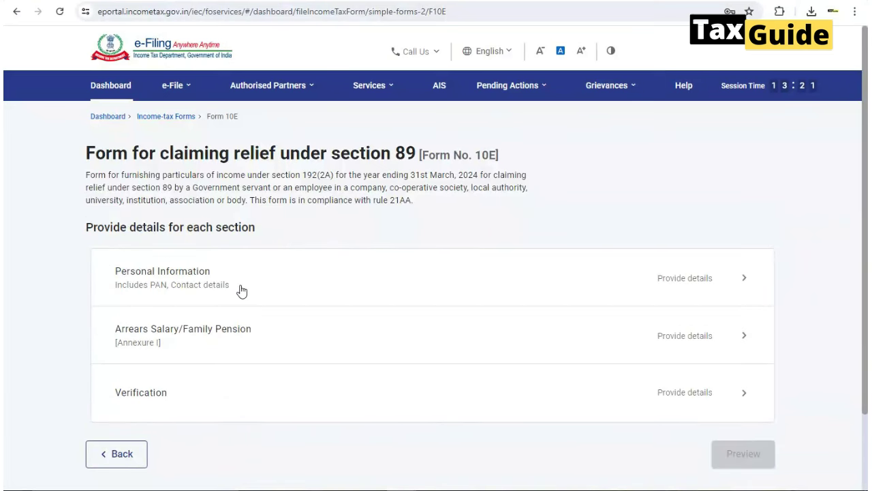
{"action": "left_click", "coordinate": [699, 284]}
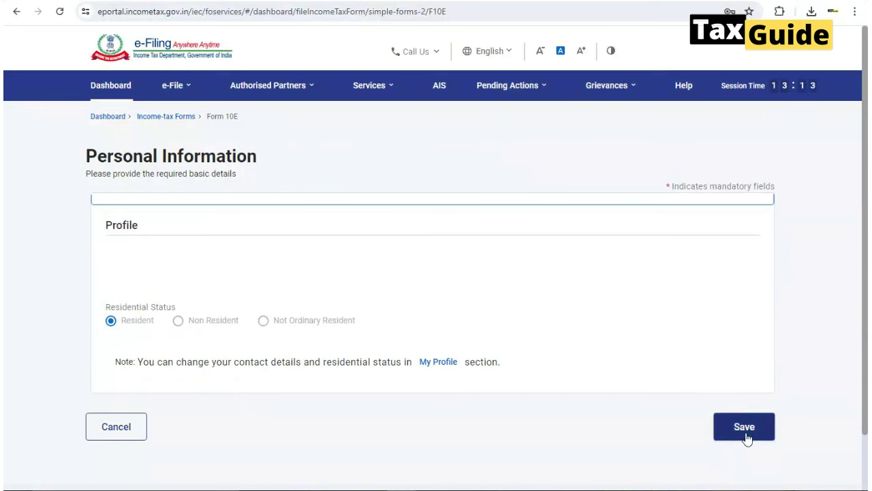
{"action": "left_click", "coordinate": [744, 436]}
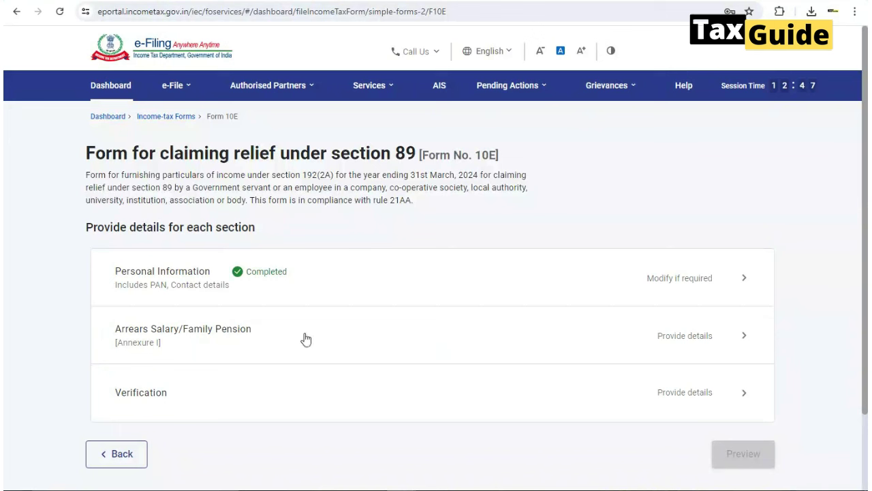
Step: Open the Arrears Salary section and set the total taxable income excluding arrears to 1673655
{"action": "left_click", "coordinate": [701, 343]}
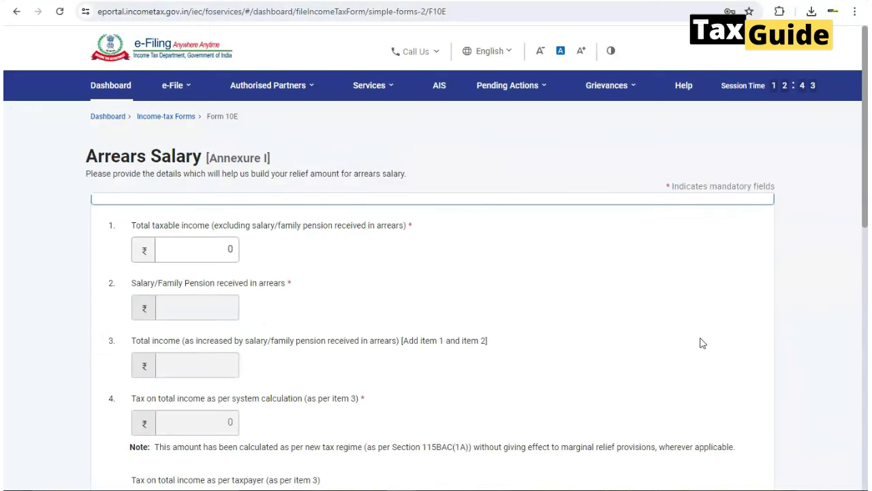
{"action": "scroll", "coordinate": [487, 160], "scroll_direction": "down", "scroll_amount": 2}
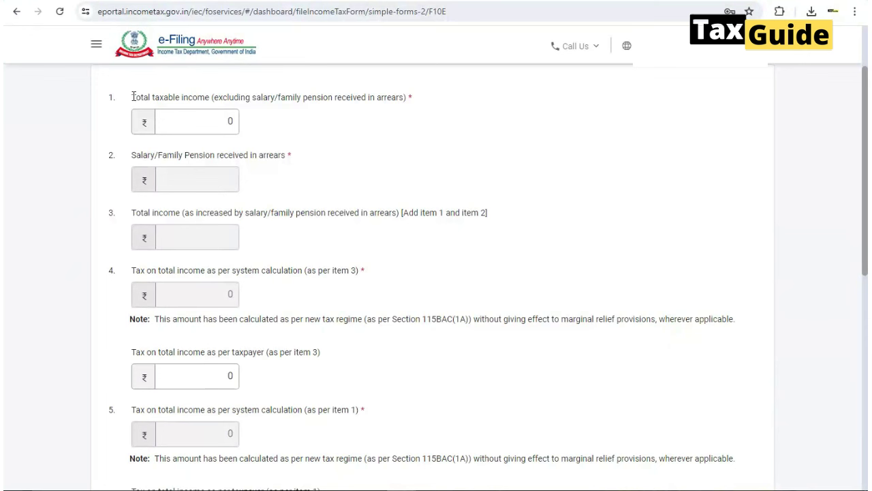
{"action": "left_click_drag", "start_coordinate": [133, 99], "coordinate": [408, 101]}
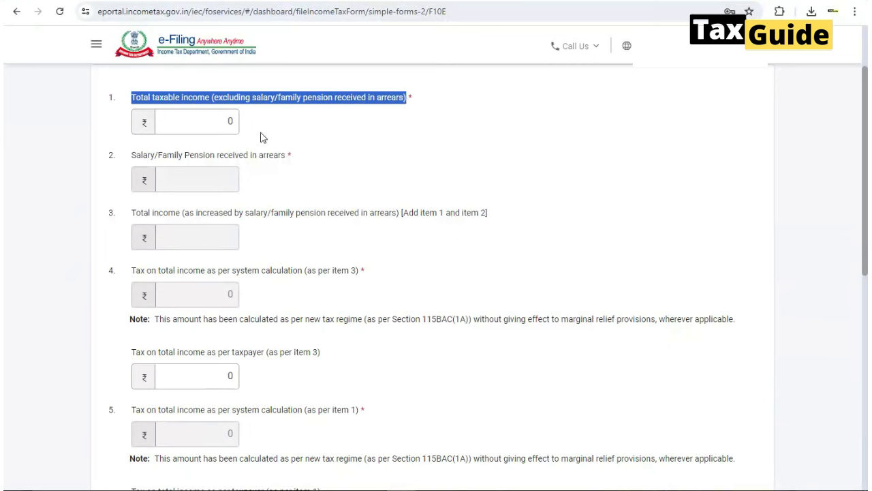
{"action": "left_click", "coordinate": [220, 120]}
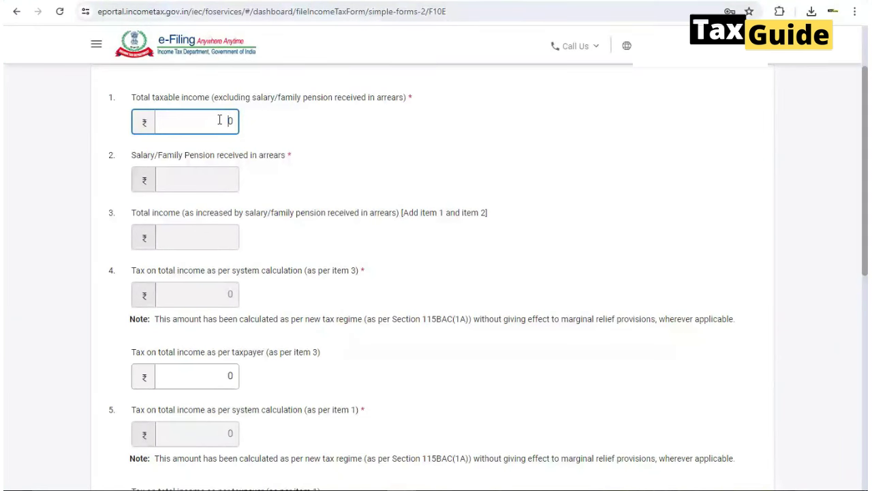
{"action": "key", "text": "Delete"}
{"action": "type", "text": "1673655"}
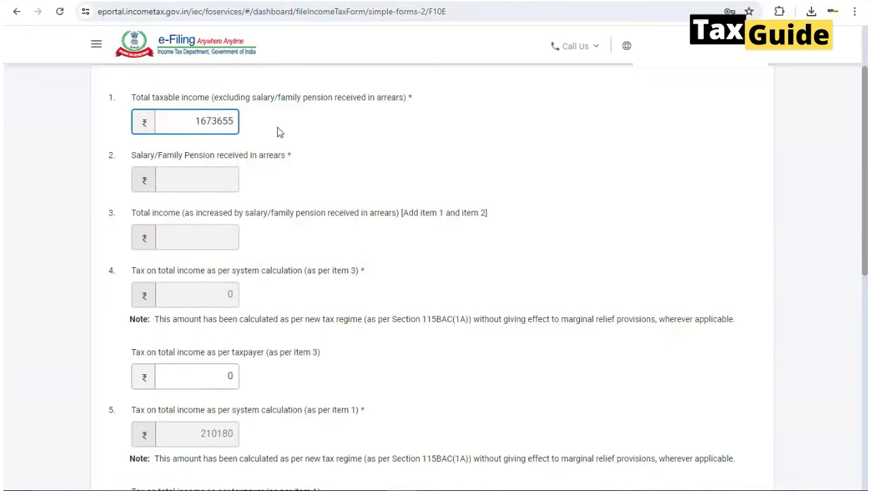
{"action": "left_click", "coordinate": [314, 141]}
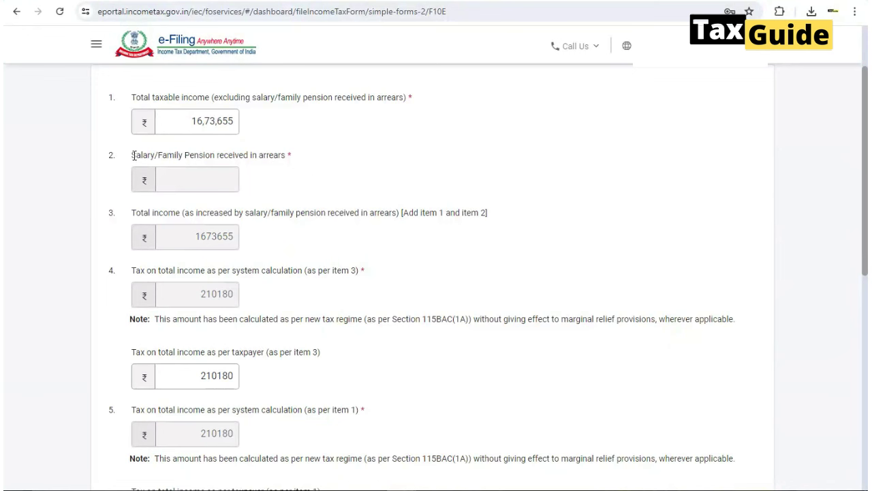
Step: Set the tax on total income as per taxpayer for item 3 to 301690
{"action": "left_click_drag", "start_coordinate": [134, 155], "coordinate": [295, 167]}
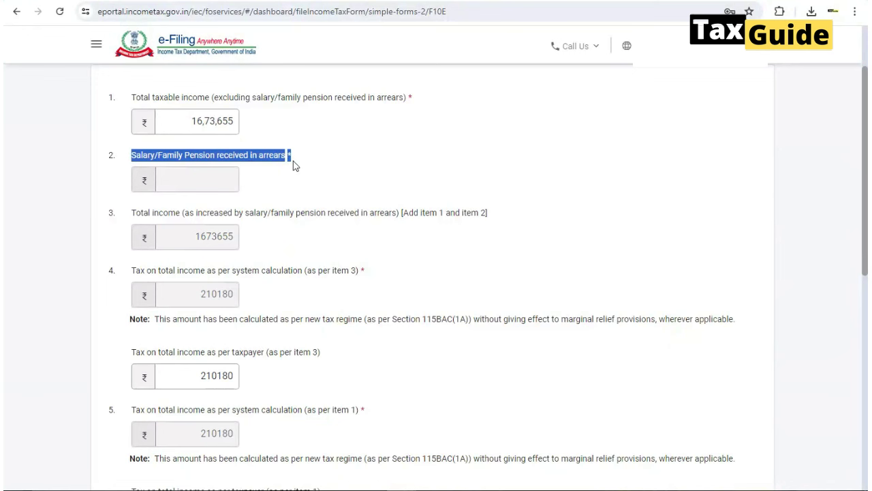
{"action": "left_click", "coordinate": [286, 238]}
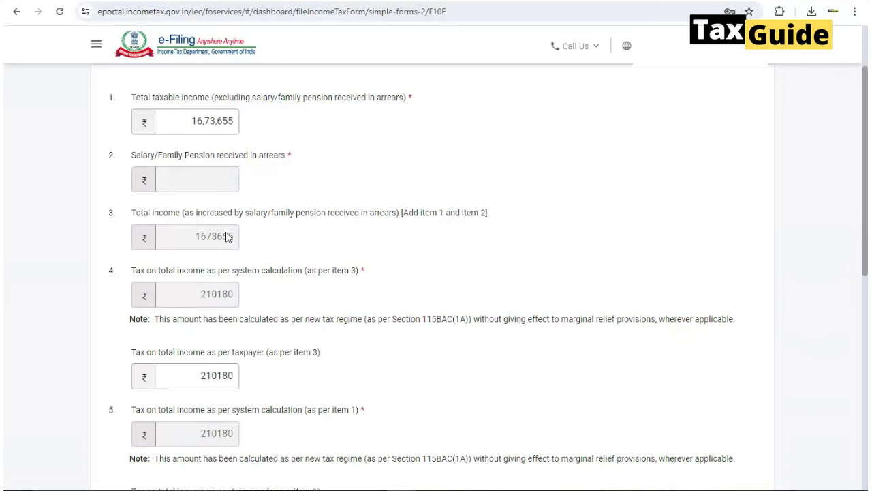
{"action": "mouse_move", "coordinate": [215, 296]}
{"action": "left_click_drag", "start_coordinate": [186, 352], "coordinate": [323, 366]}
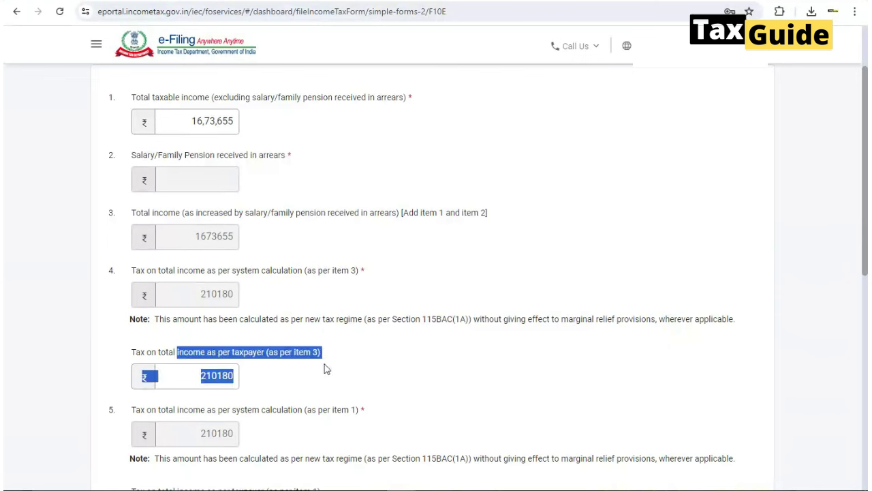
{"action": "left_click", "coordinate": [285, 381]}
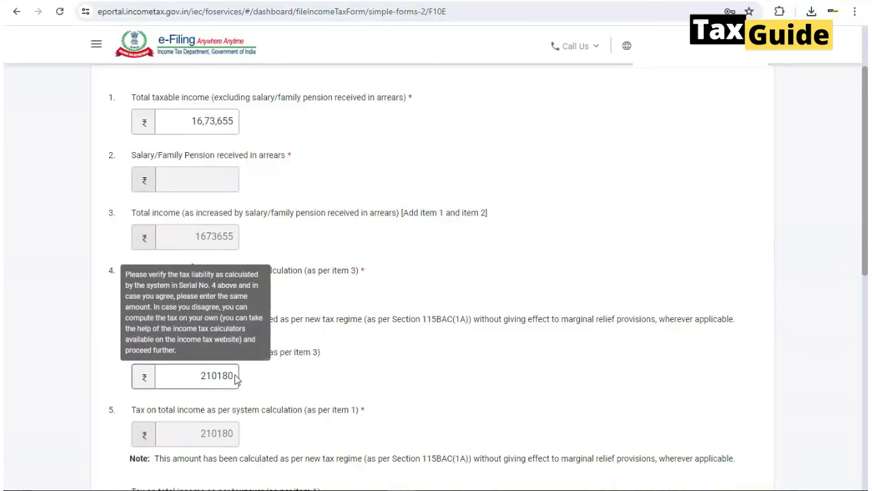
{"action": "double_click", "coordinate": [236, 379]}
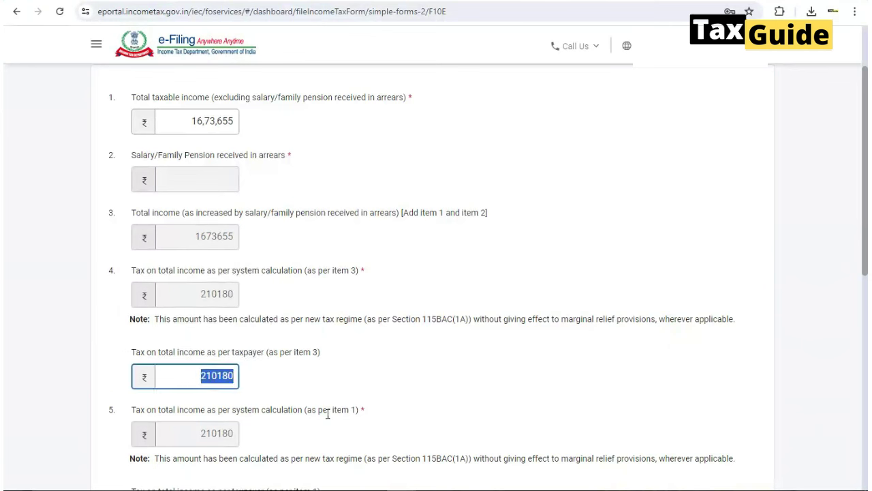
{"action": "type", "text": "301690"}
Step: Start a new detail entry in Table A with 2022-23 as the previous year
{"action": "scroll", "coordinate": [344, 263], "scroll_direction": "down", "scroll_amount": 1}
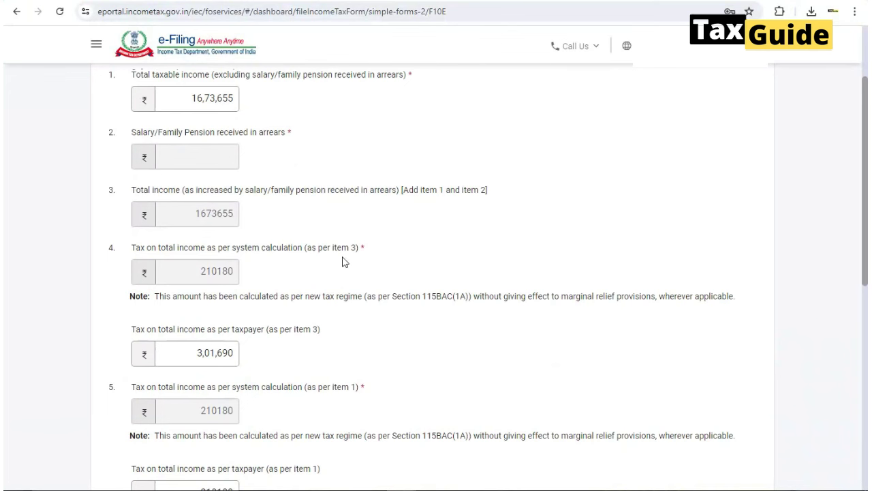
{"action": "scroll", "coordinate": [344, 262], "scroll_direction": "down", "scroll_amount": 2}
{"action": "scroll", "coordinate": [344, 263], "scroll_direction": "down", "scroll_amount": 2}
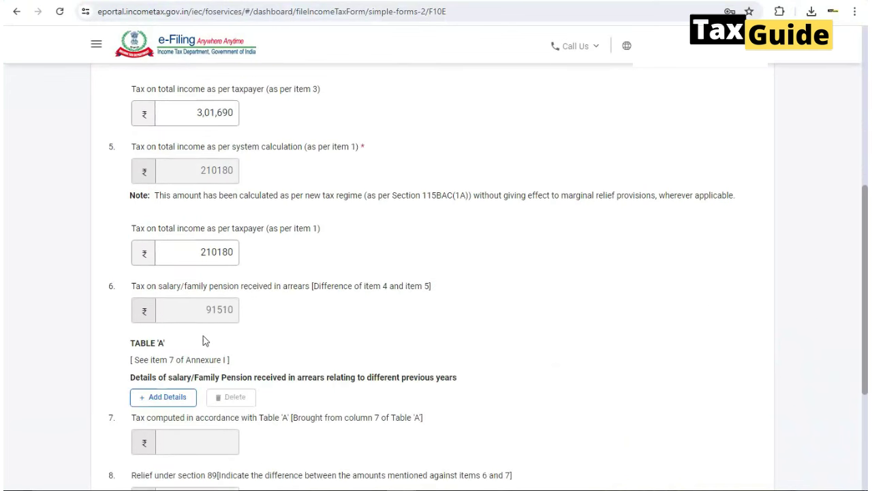
{"action": "double_click", "coordinate": [162, 343]}
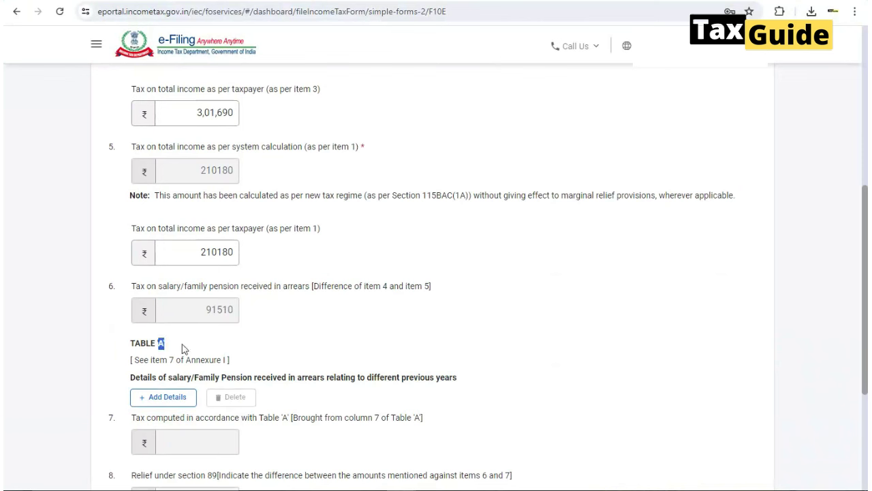
{"action": "left_click", "coordinate": [163, 402]}
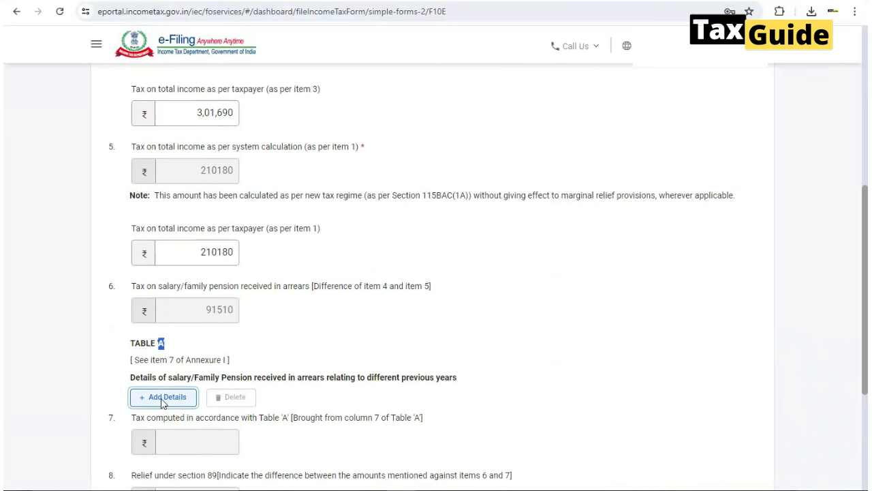
{"action": "scroll", "coordinate": [507, 223], "scroll_direction": "down", "scroll_amount": 4}
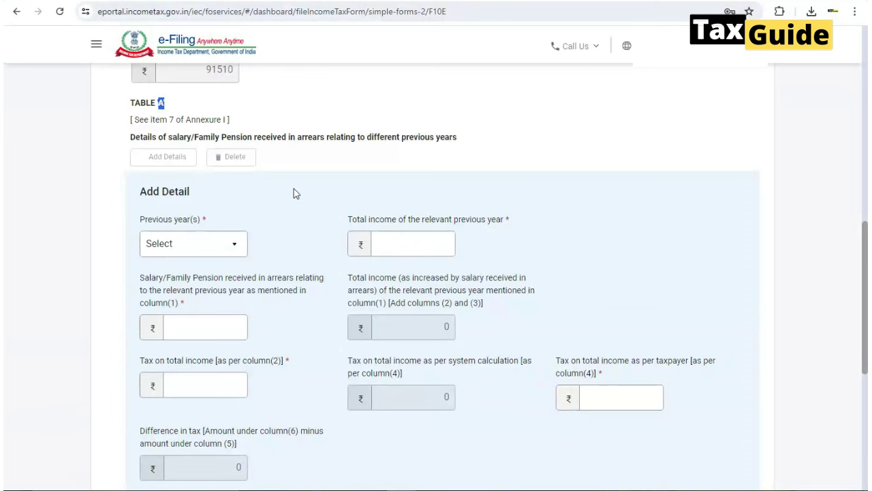
{"action": "left_click", "coordinate": [235, 249]}
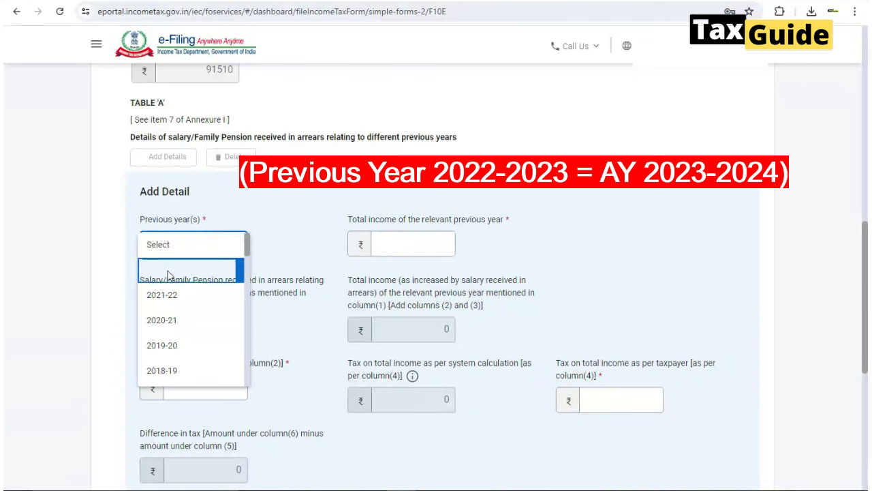
{"action": "left_click", "coordinate": [169, 276]}
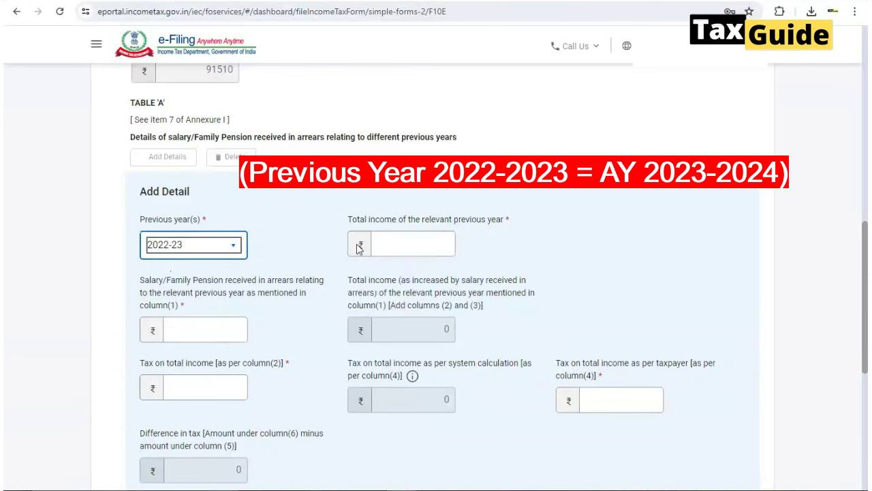
Step: Enter 1184737 as the total income of the relevant previous year in the Table A entry
{"action": "mouse_move", "coordinate": [386, 240]}
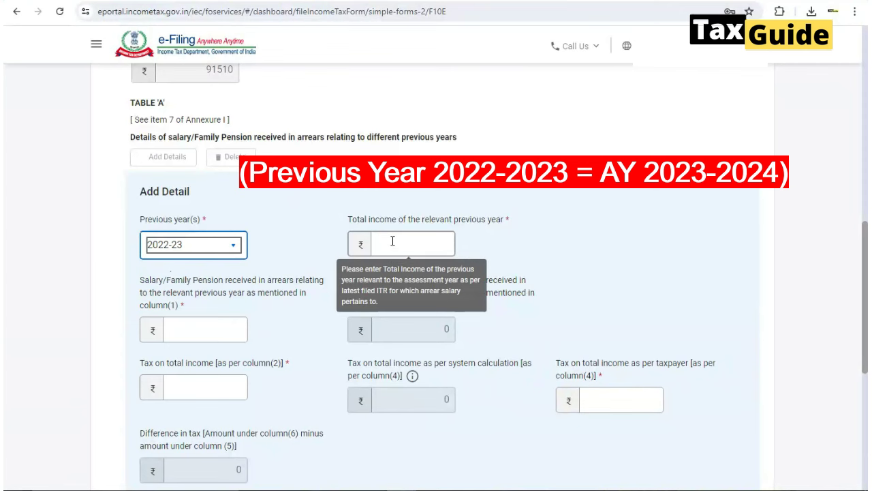
{"action": "left_click", "coordinate": [392, 241]}
{"action": "type", "text": "1184"}
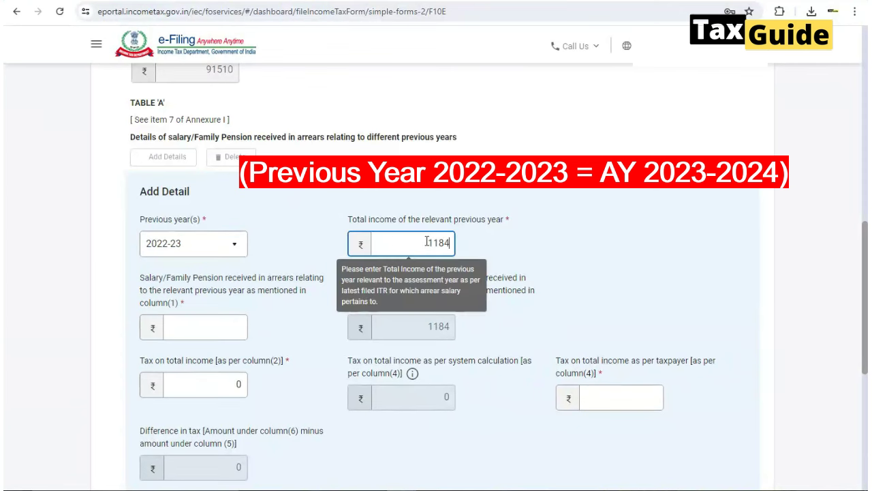
{"action": "type", "text": "737"}
{"action": "left_click", "coordinate": [522, 236]}
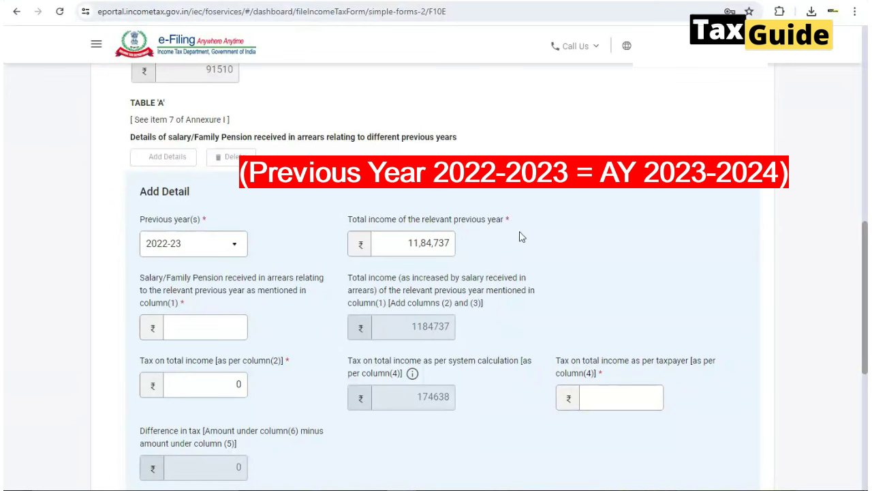
Step: Enter 103055 as the salary/family pension received in arrears relating to the 2022-23 previous year
{"action": "left_click", "coordinate": [211, 336]}
{"action": "left_click", "coordinate": [320, 329]}
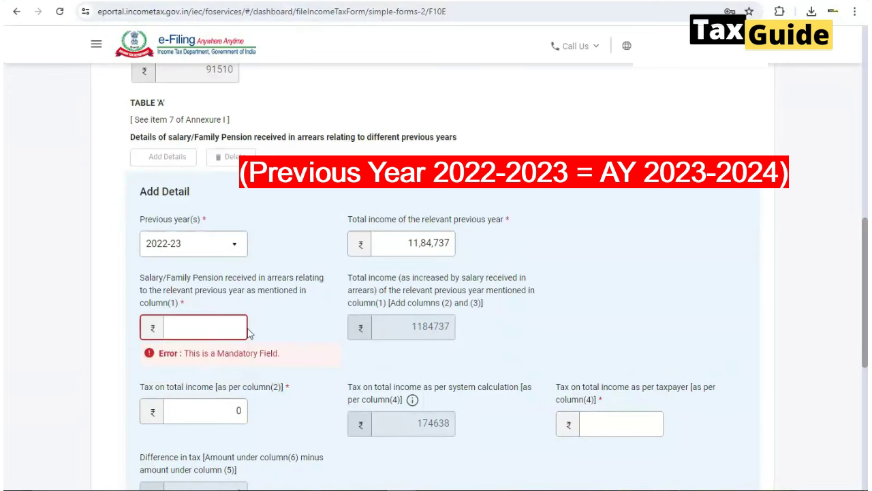
{"action": "left_click", "coordinate": [213, 328]}
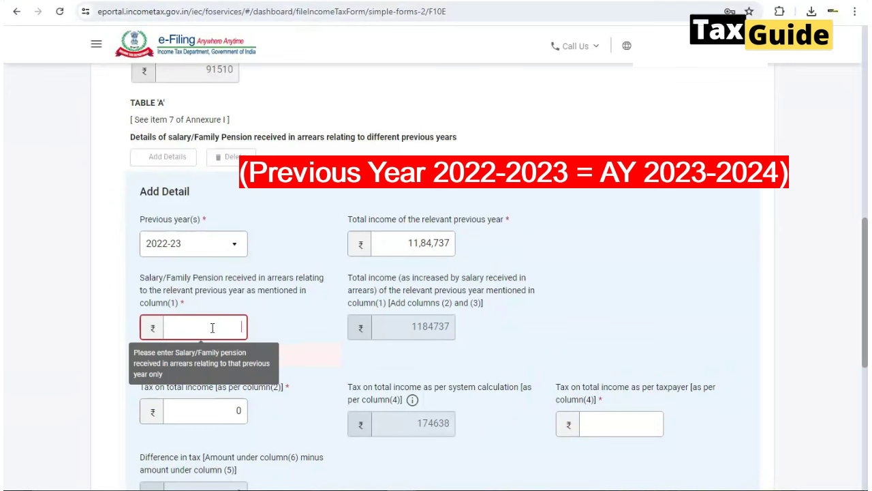
{"action": "left_click", "coordinate": [213, 327]}
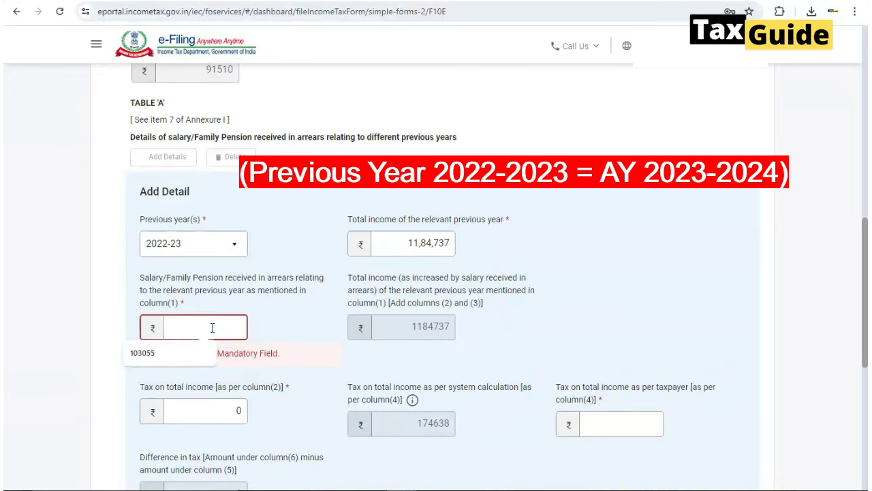
{"action": "type", "text": "1,03,"}
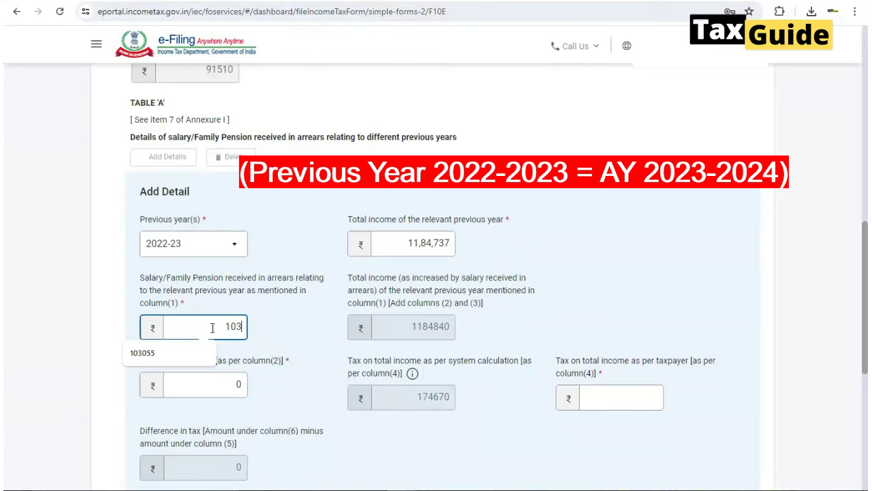
{"action": "type", "text": "055"}
{"action": "left_click", "coordinate": [305, 321]}
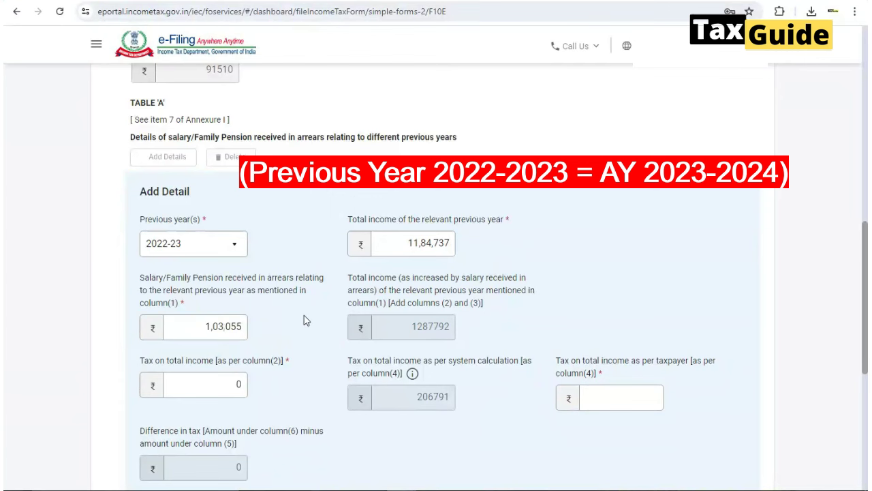
{"action": "scroll", "coordinate": [305, 320], "scroll_direction": "down", "scroll_amount": 1}
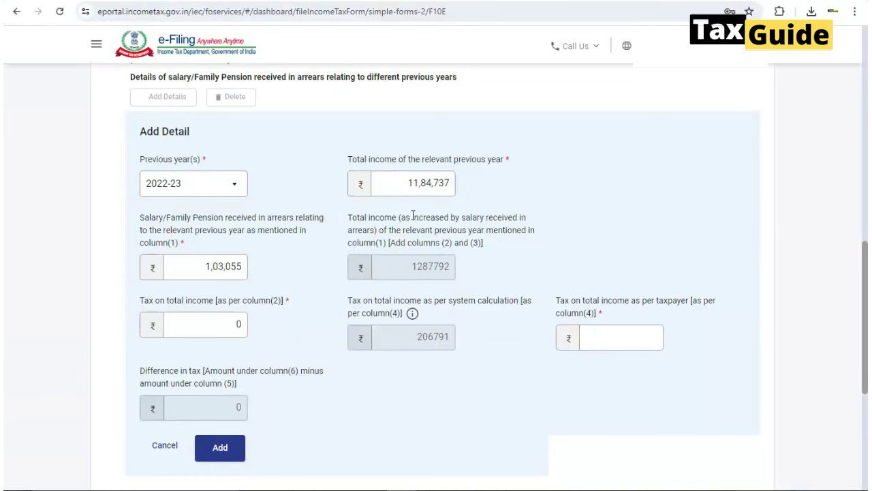
Step: Set the tax on total income as per column 2 to 154634 in the 2022-23 Table A entry
{"action": "left_click", "coordinate": [237, 324]}
{"action": "left_click_drag", "start_coordinate": [235, 324], "coordinate": [243, 328]}
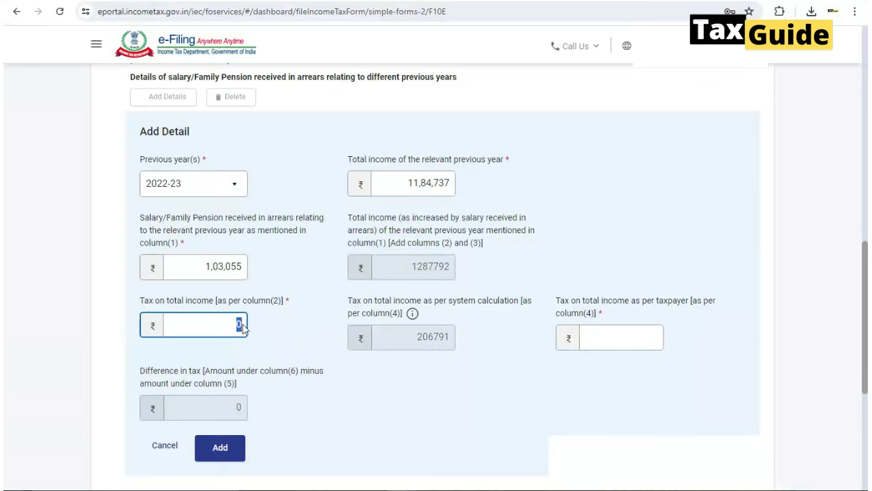
{"action": "type", "text": "154634"}
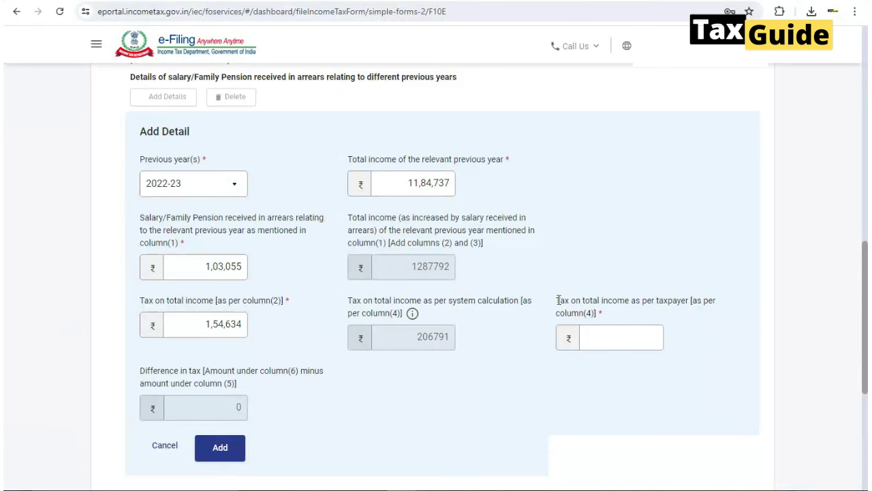
Step: Enter 185550 as the tax on total income as per taxpayer for column 4 of the 2022-23 entry
{"action": "left_click_drag", "start_coordinate": [557, 299], "coordinate": [720, 310]}
{"action": "mouse_move", "coordinate": [431, 186]}
{"action": "left_click", "coordinate": [602, 333]}
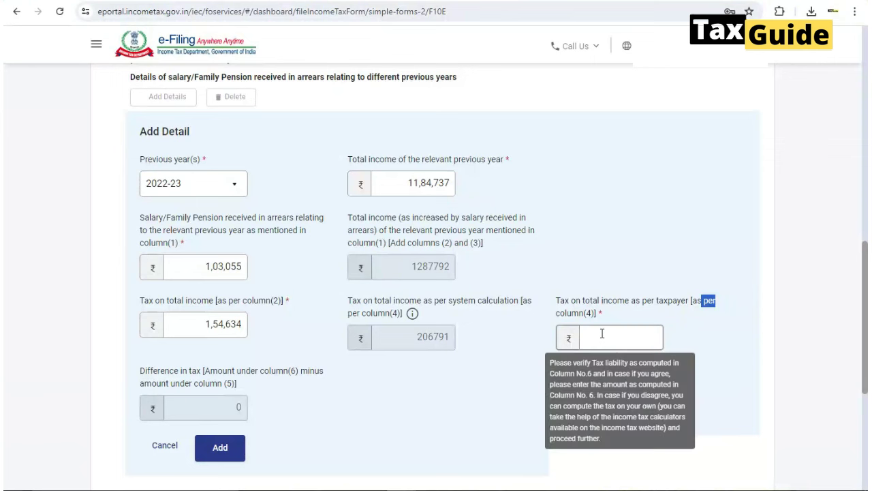
{"action": "left_click", "coordinate": [601, 333]}
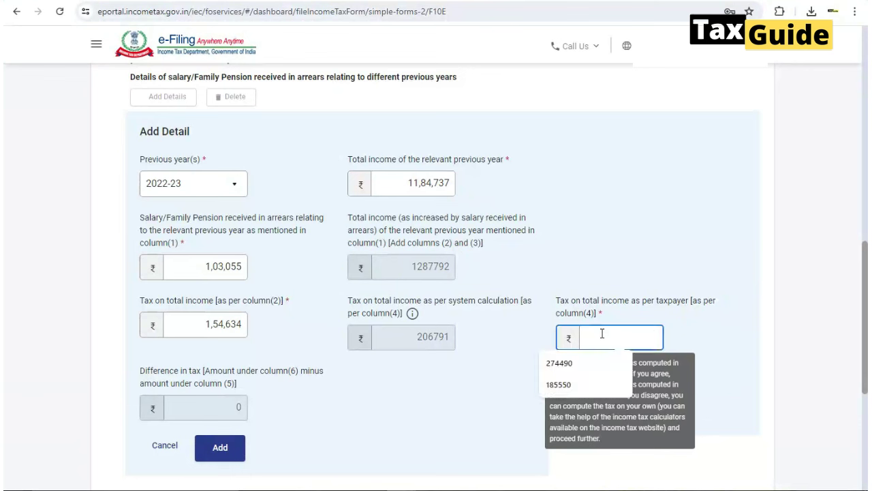
{"action": "type", "text": "185550"}
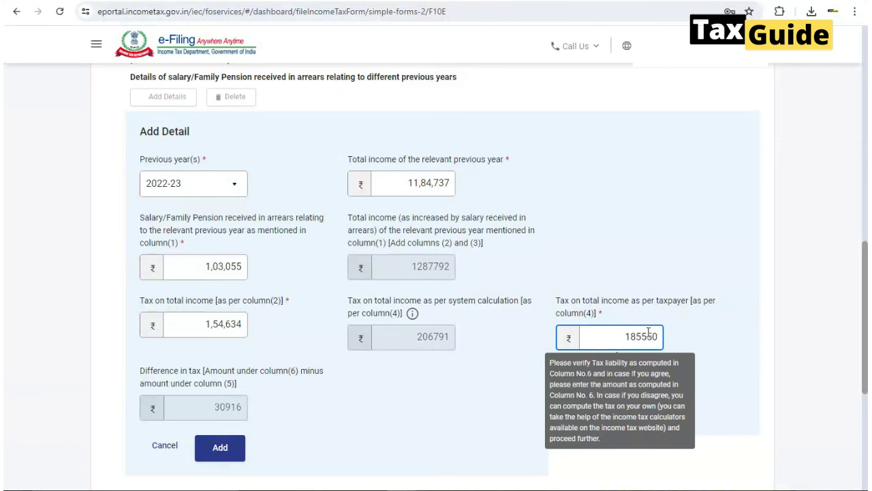
{"action": "left_click", "coordinate": [685, 332]}
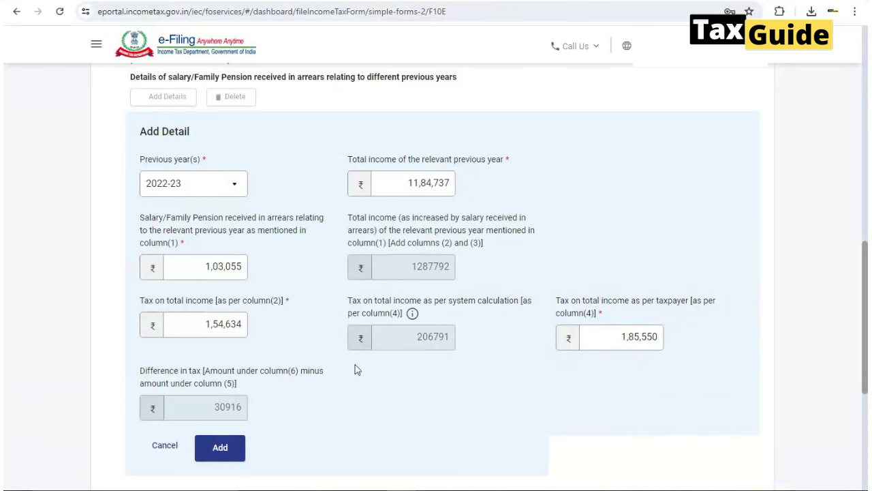
Step: Add the completed 2022-23 arrears entry to Table A
{"action": "left_click_drag", "start_coordinate": [142, 300], "coordinate": [279, 327]}
{"action": "left_click", "coordinate": [326, 366]}
{"action": "left_click", "coordinate": [218, 453]}
{"action": "left_click", "coordinate": [218, 450]}
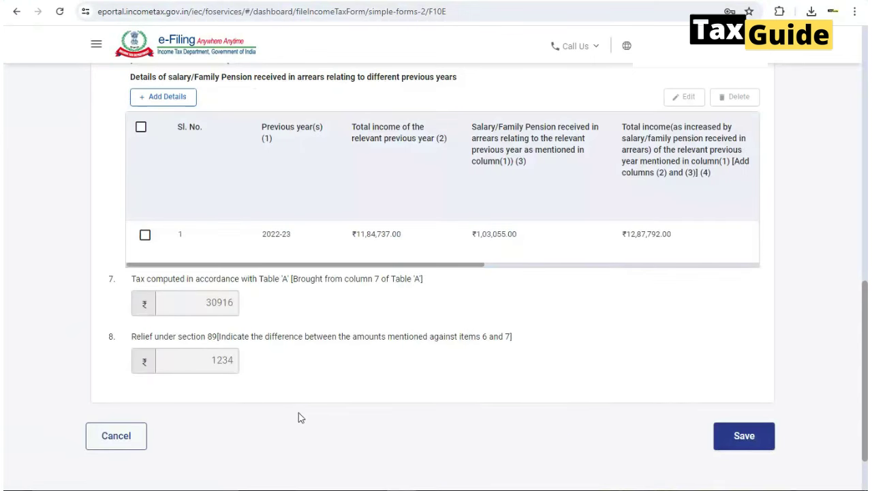
Step: Review all columns of the 2022-23 row in Table A, through to the difference in tax
{"action": "scroll", "coordinate": [299, 417], "scroll_direction": "up", "scroll_amount": 2}
{"action": "key", "text": "ctrl+plus"}
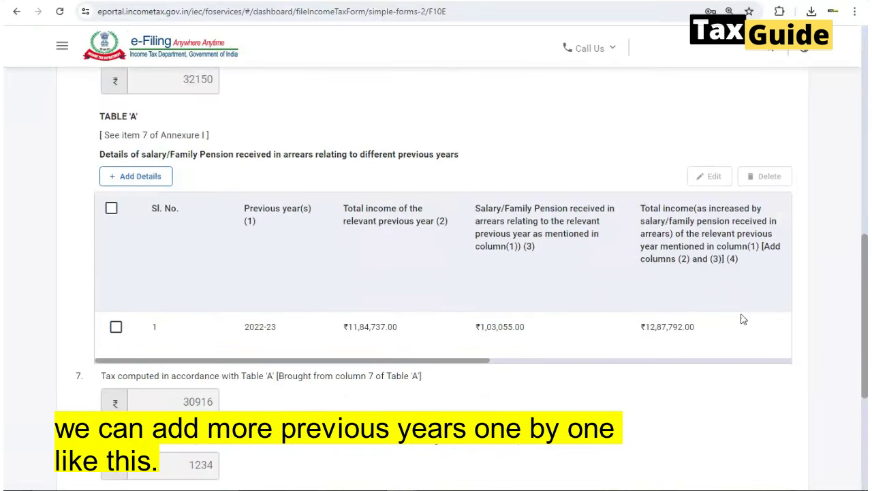
{"action": "scroll", "coordinate": [552, 331], "scroll_direction": "down", "scroll_amount": 1}
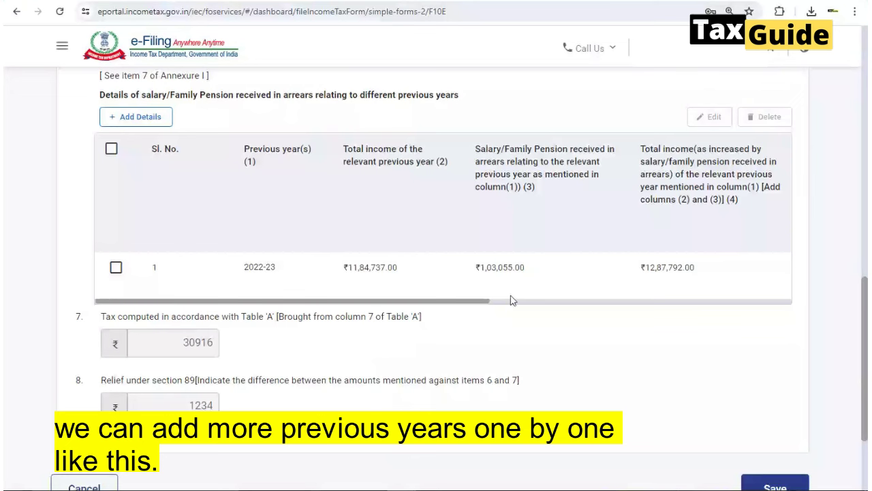
{"action": "scroll", "coordinate": [434, 260], "scroll_direction": "right", "scroll_amount": 3}
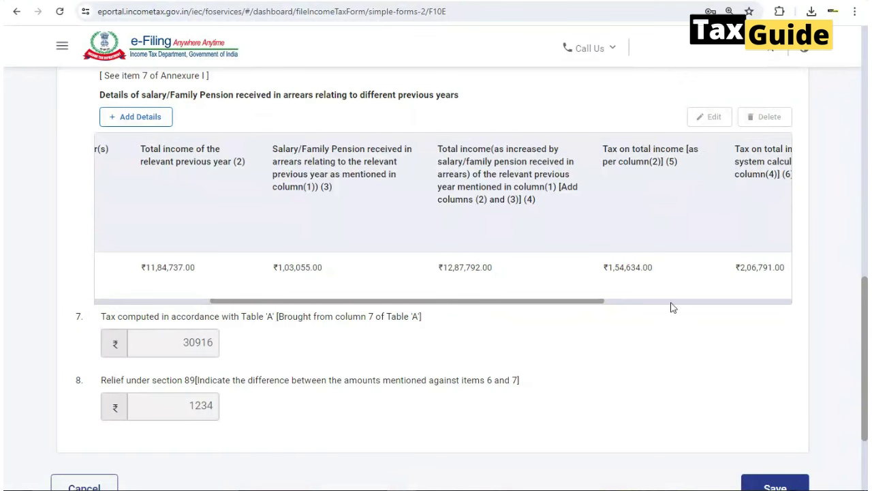
{"action": "scroll", "coordinate": [671, 308], "scroll_direction": "right", "scroll_amount": 2}
{"action": "scroll", "coordinate": [712, 310], "scroll_direction": "right", "scroll_amount": 2}
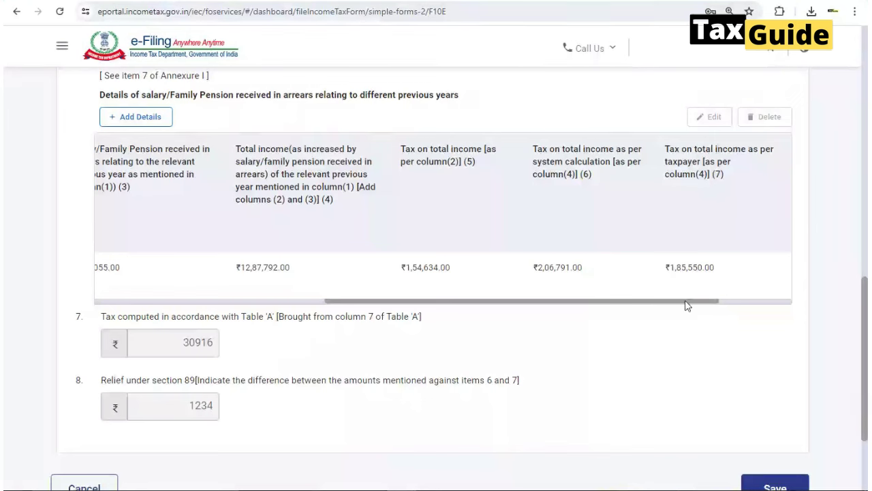
{"action": "scroll", "coordinate": [767, 306], "scroll_direction": "right", "scroll_amount": 2}
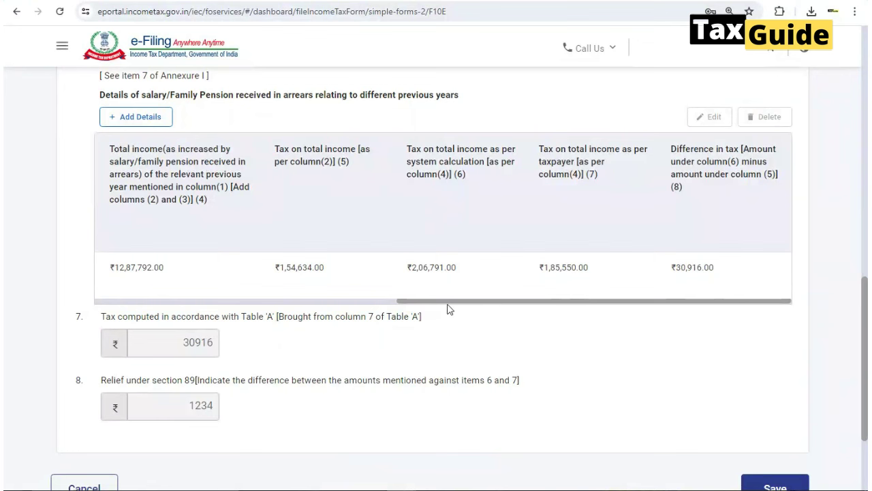
{"action": "scroll", "coordinate": [323, 311], "scroll_direction": "up", "scroll_amount": 1}
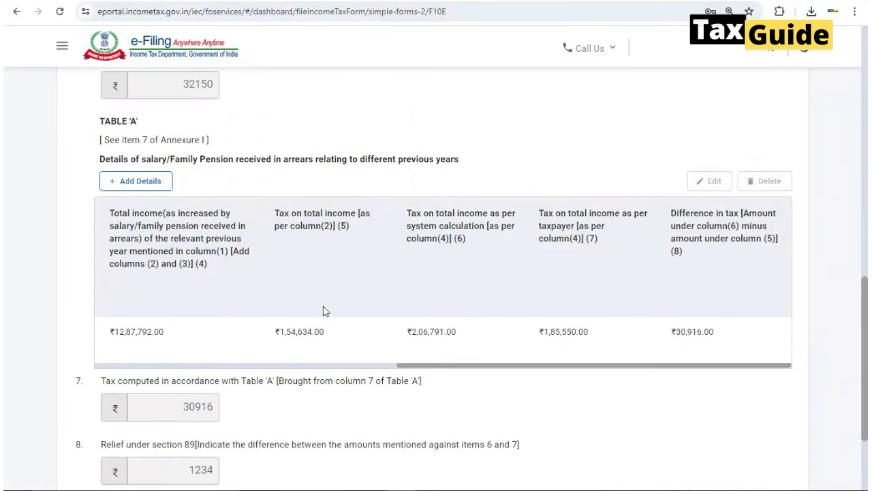
Step: Set the tax on total income as per taxpayer for item 3 to 345911 in Annexure I
{"action": "scroll", "coordinate": [323, 310], "scroll_direction": "up", "scroll_amount": 15}
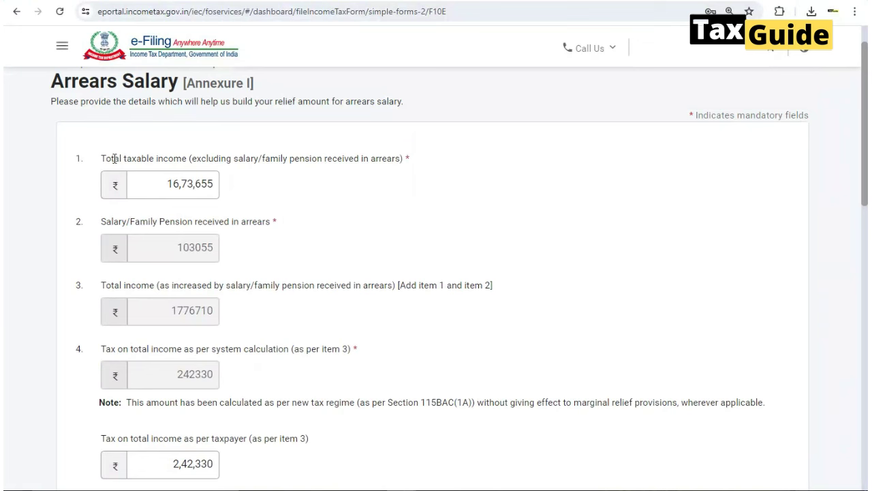
{"action": "left_click_drag", "start_coordinate": [105, 158], "coordinate": [322, 158]}
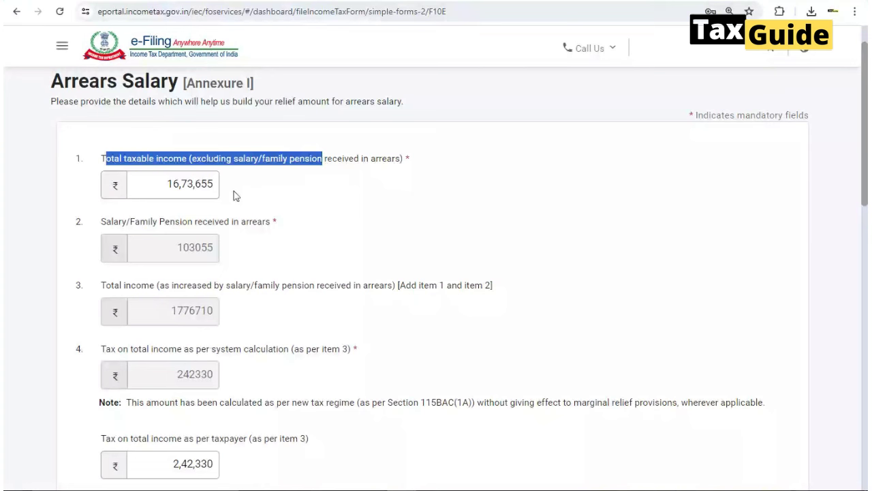
{"action": "scroll", "coordinate": [233, 195], "scroll_direction": "down", "scroll_amount": 1}
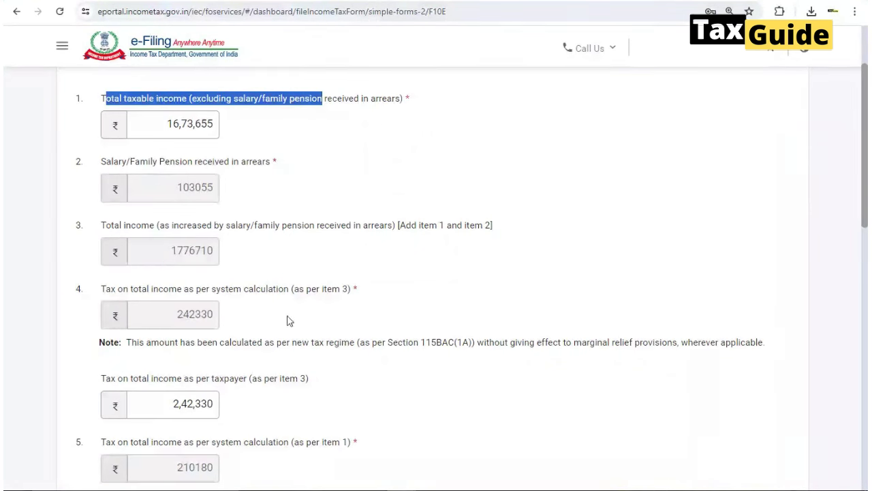
{"action": "scroll", "coordinate": [226, 255], "scroll_direction": "down", "scroll_amount": 2}
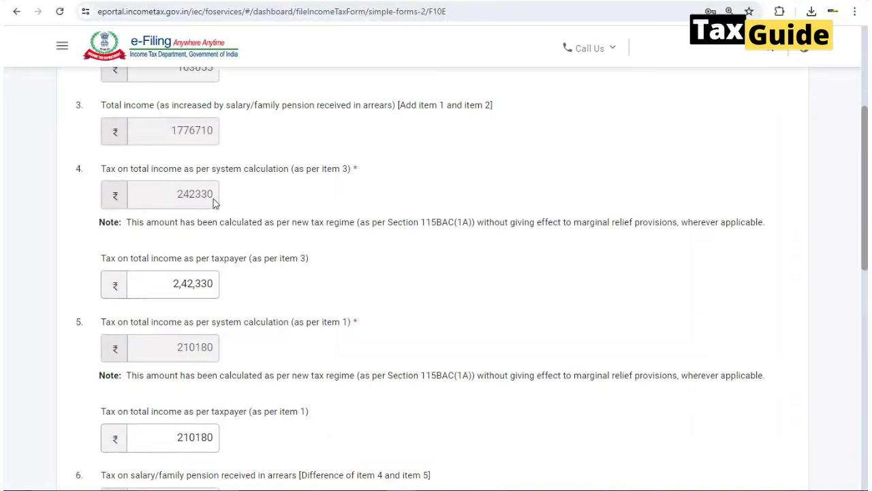
{"action": "left_click", "coordinate": [170, 283]}
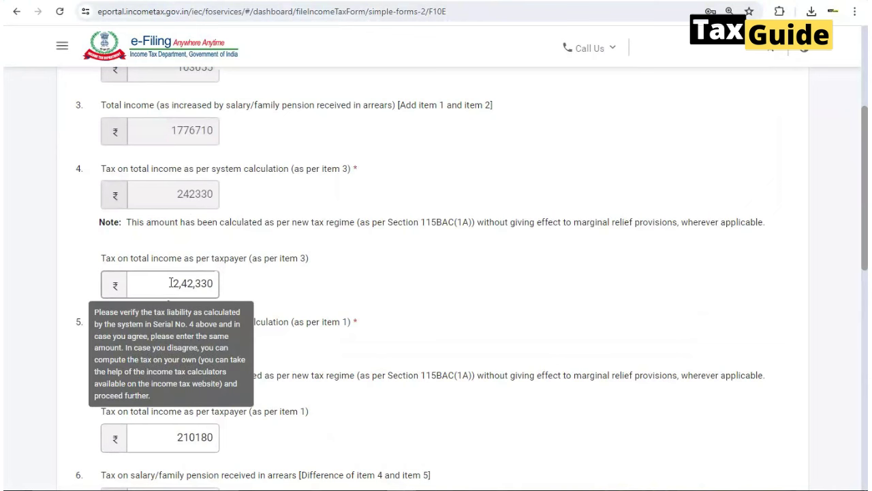
{"action": "left_click_drag", "start_coordinate": [171, 282], "coordinate": [230, 285]}
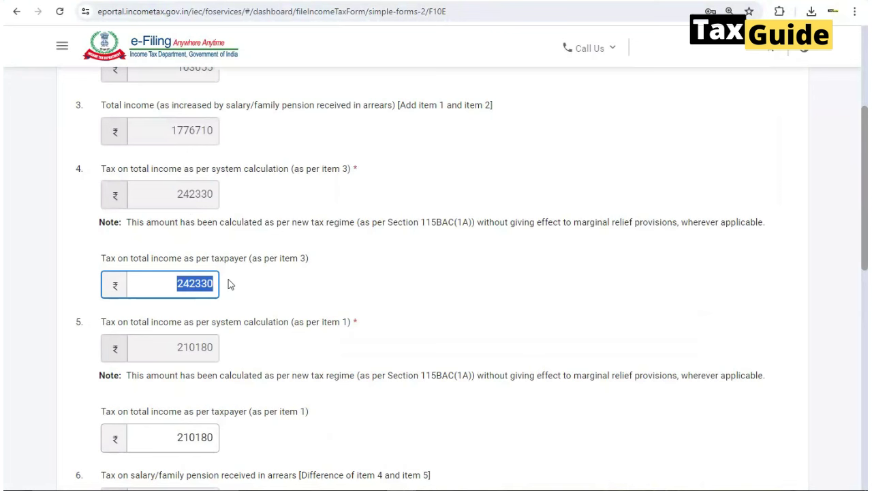
{"action": "type", "text": "345"}
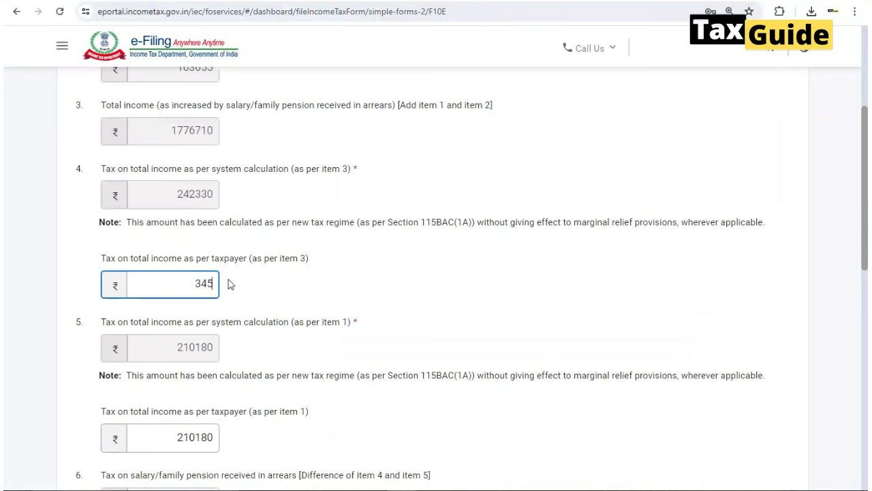
{"action": "type", "text": "911"}
{"action": "left_click", "coordinate": [315, 277]}
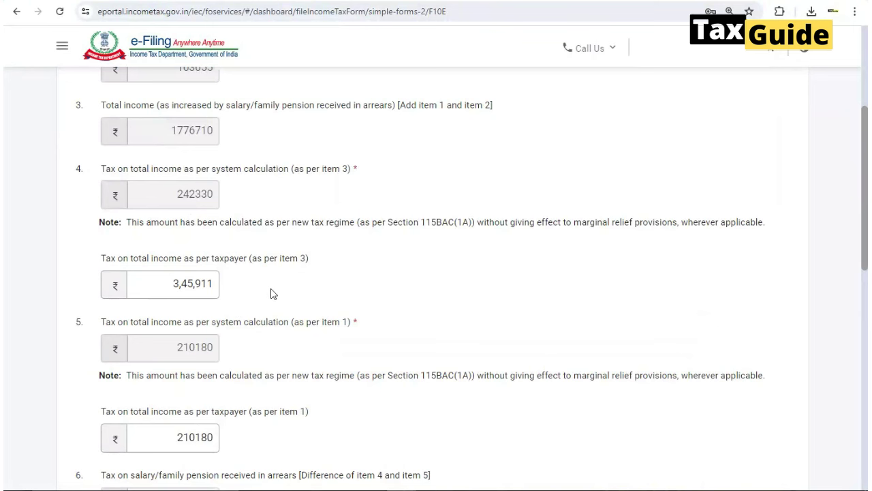
Step: Set the tax on total income as per taxpayer for item 1 to 301690 in Annexure I
{"action": "scroll", "coordinate": [270, 293], "scroll_direction": "down", "scroll_amount": 1}
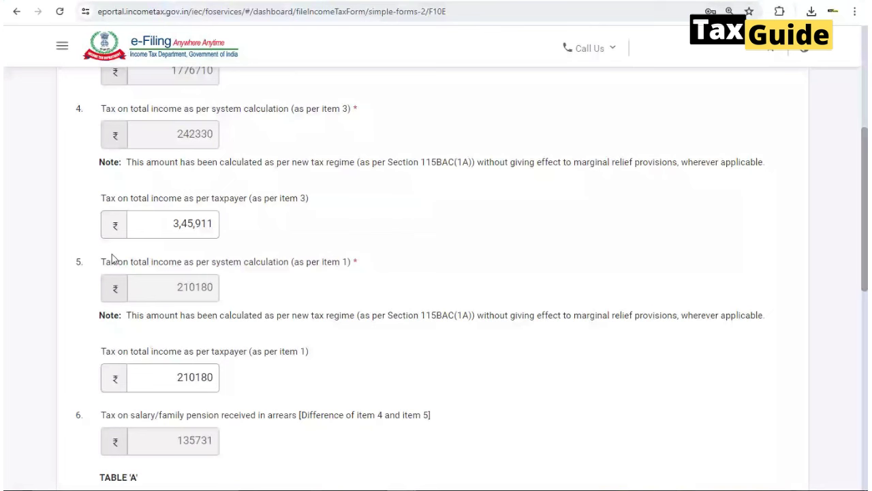
{"action": "left_click_drag", "start_coordinate": [101, 262], "coordinate": [363, 273]}
{"action": "scroll", "coordinate": [366, 265], "scroll_direction": "up", "scroll_amount": 3}
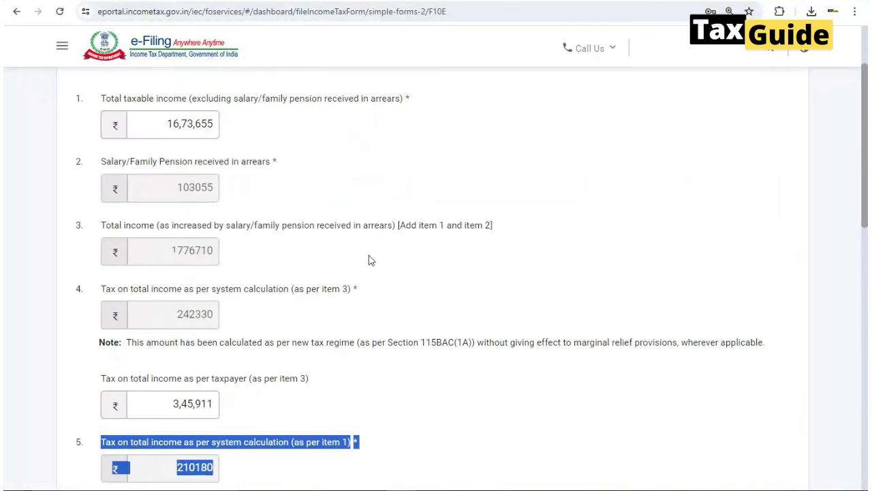
{"action": "mouse_move", "coordinate": [175, 123]}
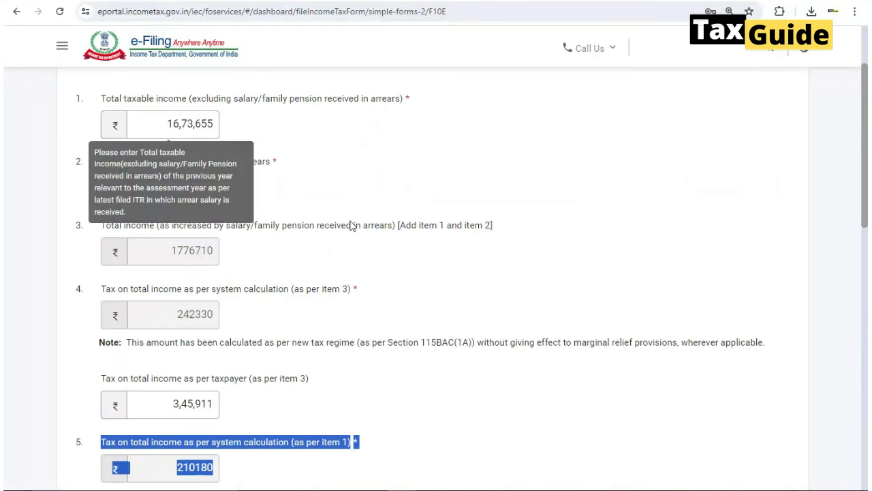
{"action": "scroll", "coordinate": [340, 263], "scroll_direction": "down", "scroll_amount": 2}
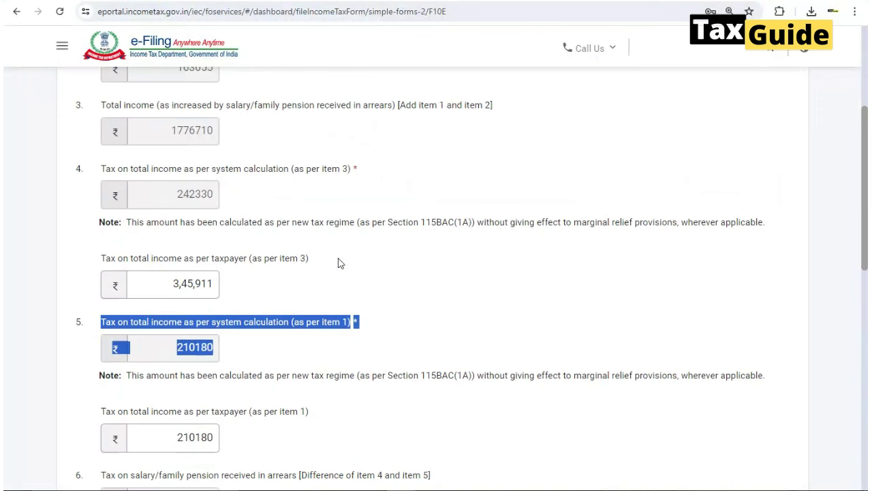
{"action": "left_click", "coordinate": [283, 362]}
{"action": "scroll", "coordinate": [283, 362], "scroll_direction": "down", "scroll_amount": 1}
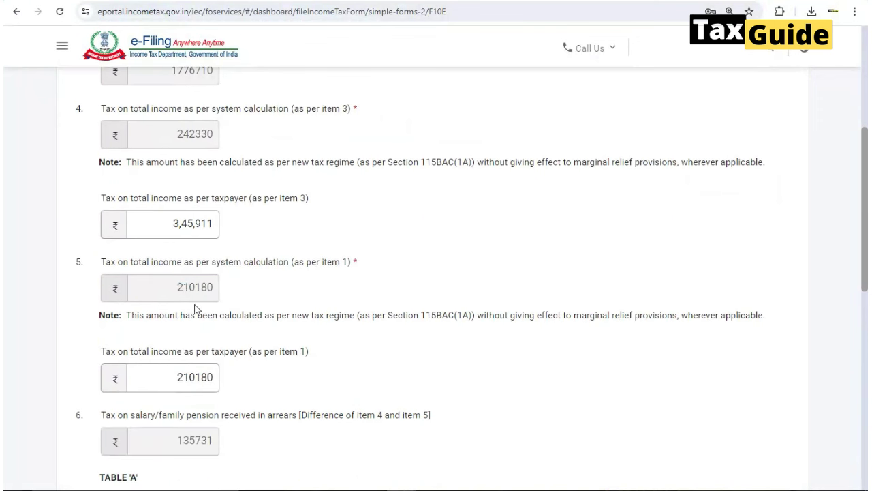
{"action": "mouse_move", "coordinate": [176, 377]}
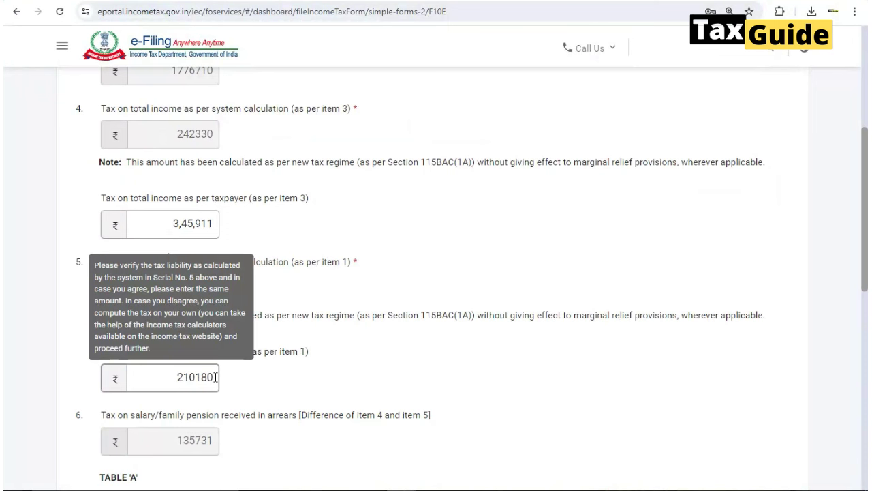
{"action": "double_click", "coordinate": [216, 377]}
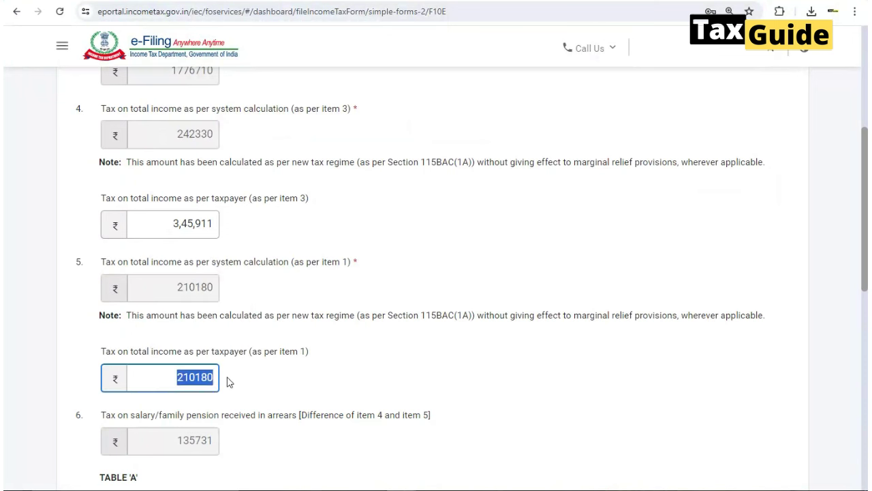
{"action": "type", "text": "3,0"}
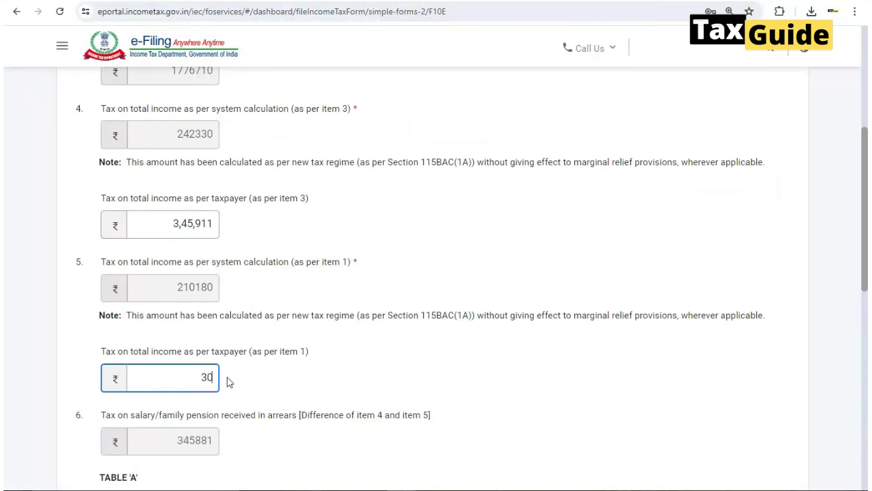
{"action": "type", "text": "1,690"}
{"action": "left_click", "coordinate": [266, 383]}
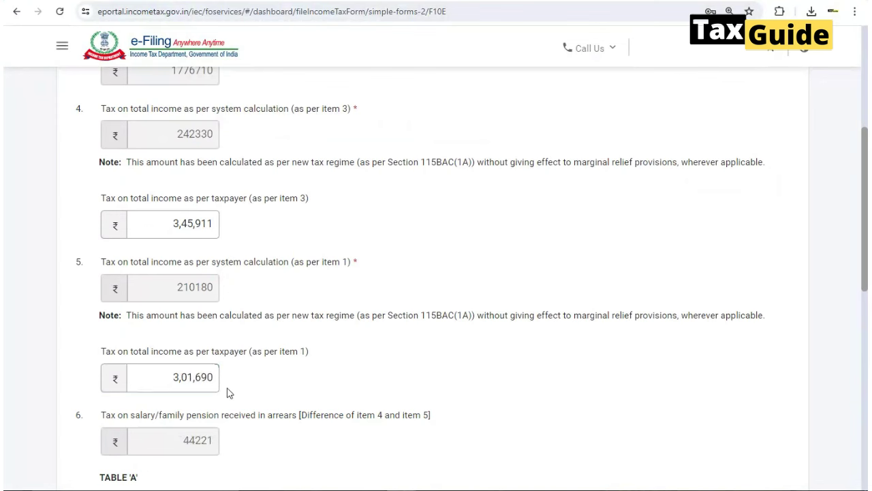
Step: Check the tax on arrears in item 6, the Table A tax in item 7 and the section 89 relief in item 8
{"action": "mouse_move", "coordinate": [194, 391]}
{"action": "scroll", "coordinate": [304, 292], "scroll_direction": "down", "scroll_amount": 3}
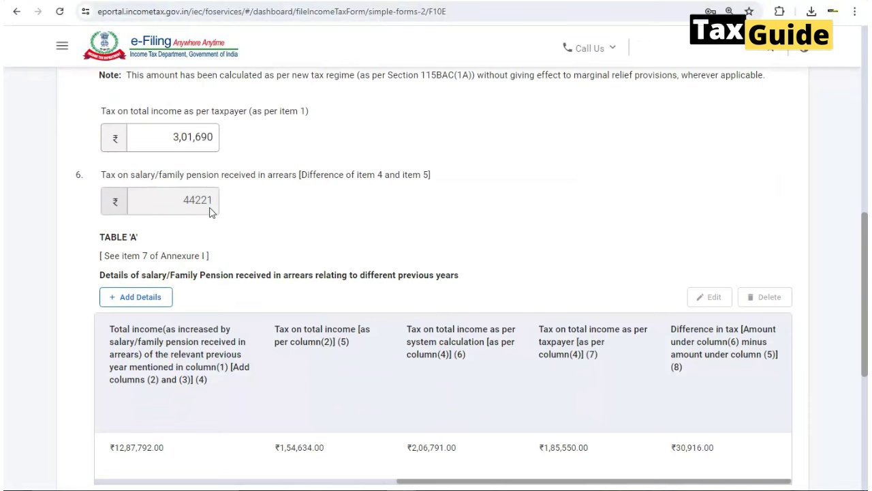
{"action": "scroll", "coordinate": [216, 213], "scroll_direction": "down", "scroll_amount": 2}
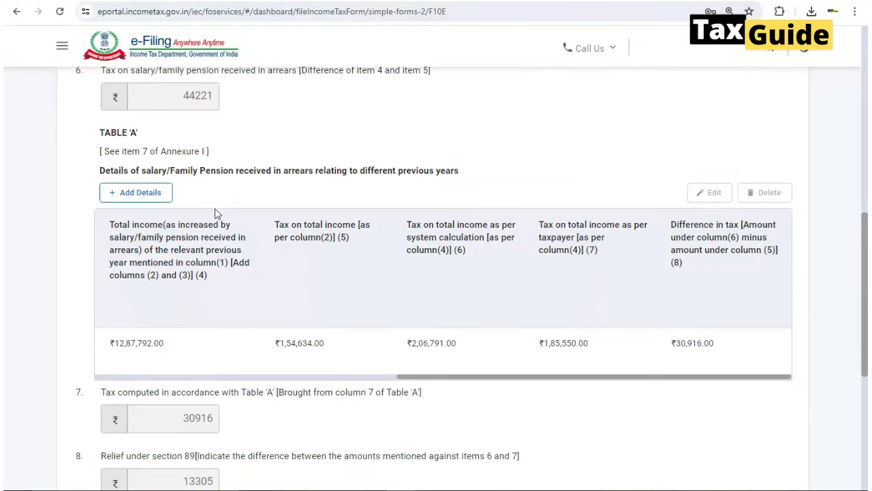
{"action": "scroll", "coordinate": [215, 214], "scroll_direction": "down", "scroll_amount": 4}
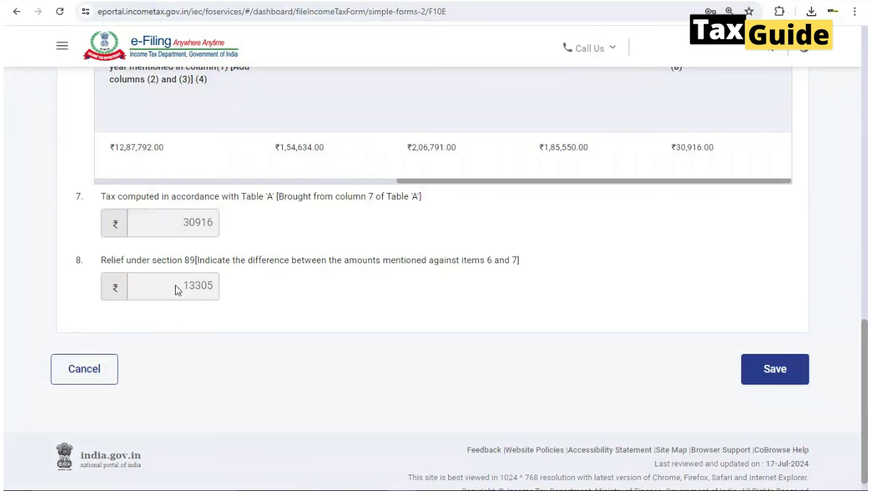
{"action": "left_click_drag", "start_coordinate": [178, 289], "coordinate": [232, 293]}
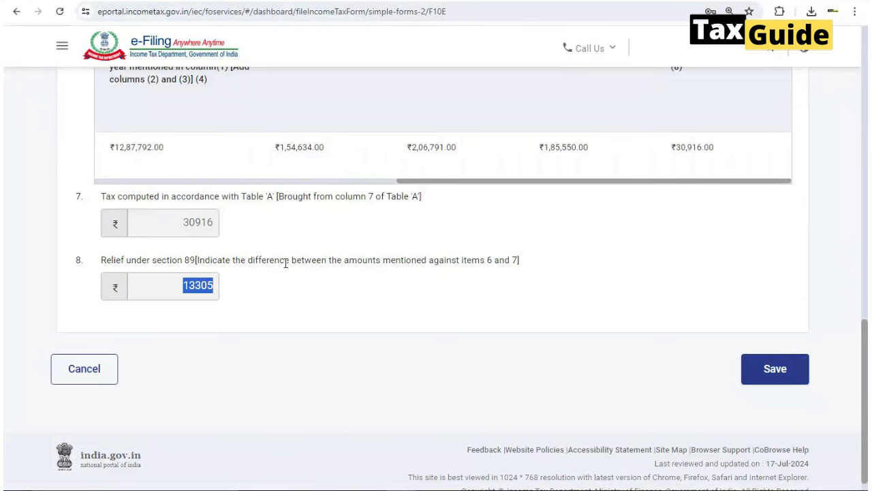
{"action": "scroll", "coordinate": [286, 263], "scroll_direction": "up", "scroll_amount": 5}
{"action": "left_click_drag", "start_coordinate": [292, 174], "coordinate": [96, 175]}
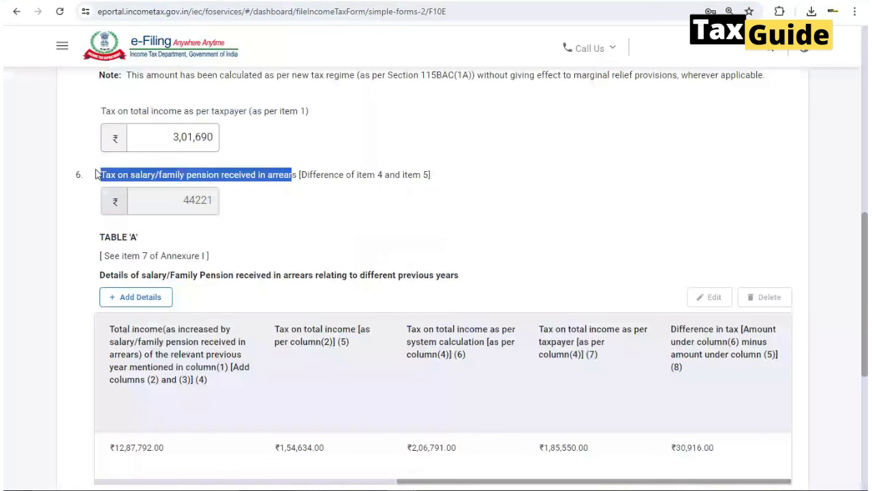
Step: Check the tax on arrears in item 6 and the relief in item 8, and save Annexure I
{"action": "left_click_drag", "start_coordinate": [105, 175], "coordinate": [254, 188]}
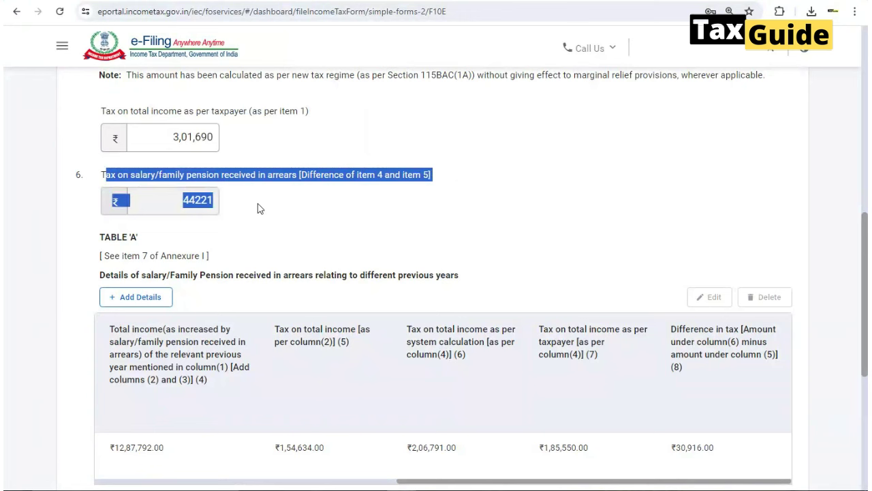
{"action": "left_click", "coordinate": [257, 203]}
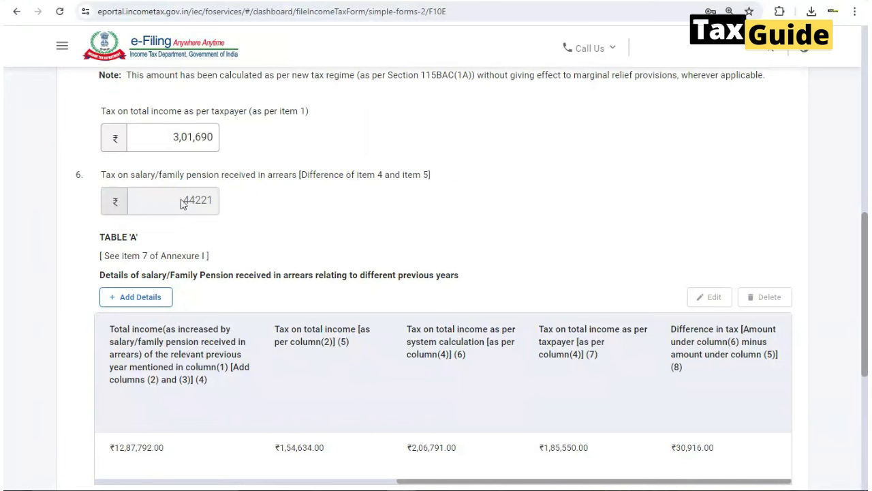
{"action": "left_click_drag", "start_coordinate": [183, 201], "coordinate": [228, 217]}
{"action": "scroll", "coordinate": [228, 212], "scroll_direction": "down", "scroll_amount": 3}
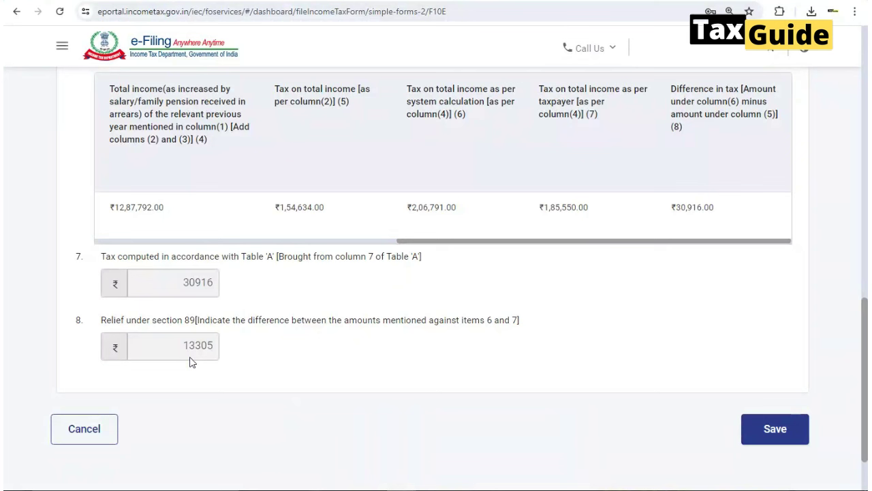
{"action": "left_click", "coordinate": [800, 437]}
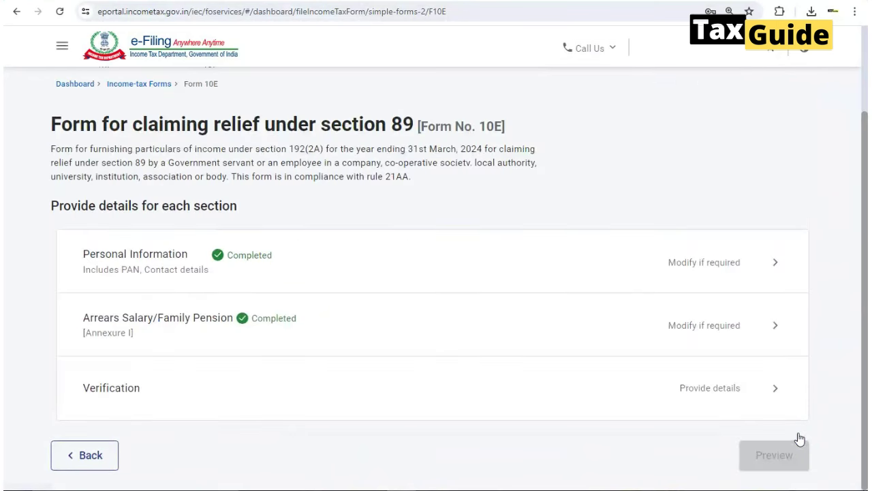
Step: Complete the Verification section by accepting the declaration and setting the place to RATLAM, and save it
{"action": "scroll", "coordinate": [800, 437], "scroll_direction": "up", "scroll_amount": 1}
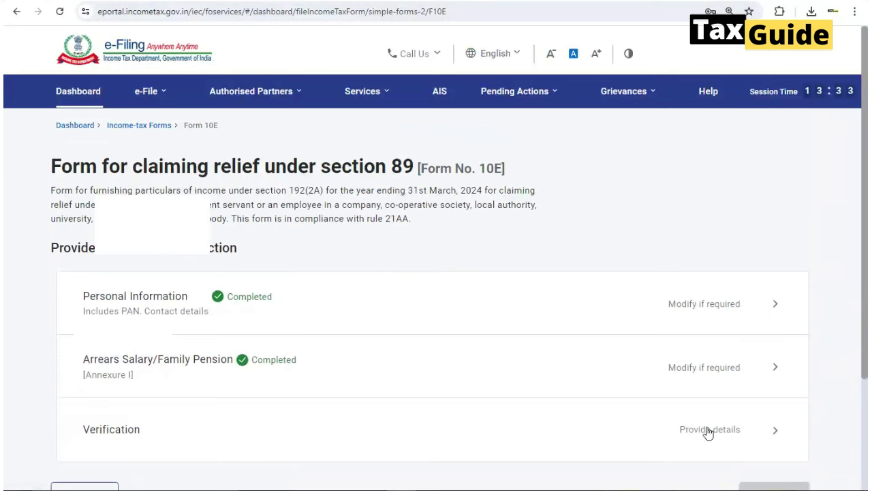
{"action": "left_click", "coordinate": [709, 432]}
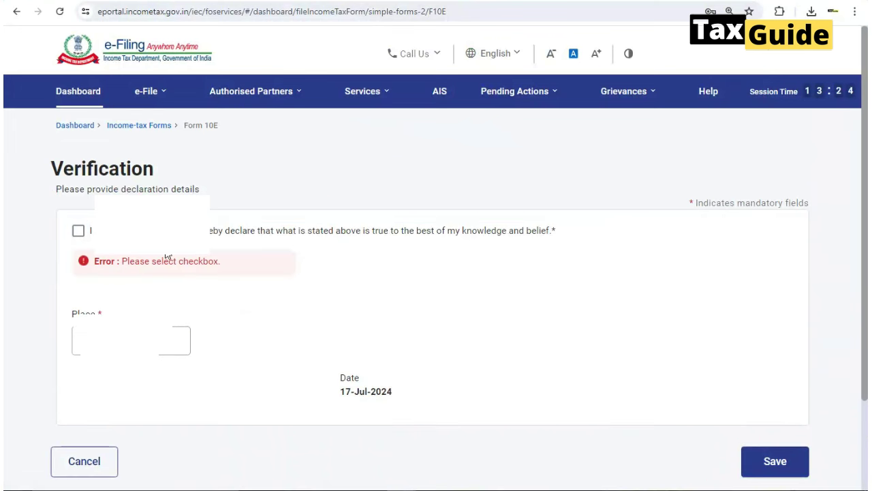
{"action": "left_click", "coordinate": [79, 232]}
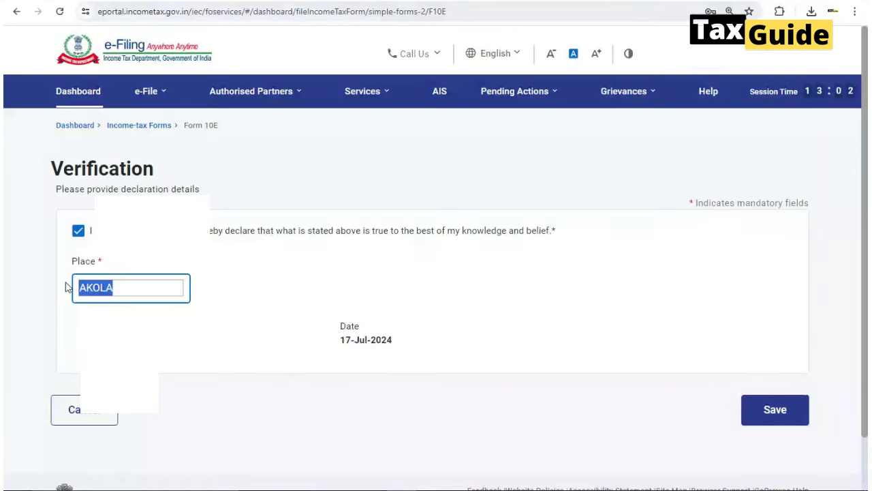
{"action": "type", "text": "RATLAM"}
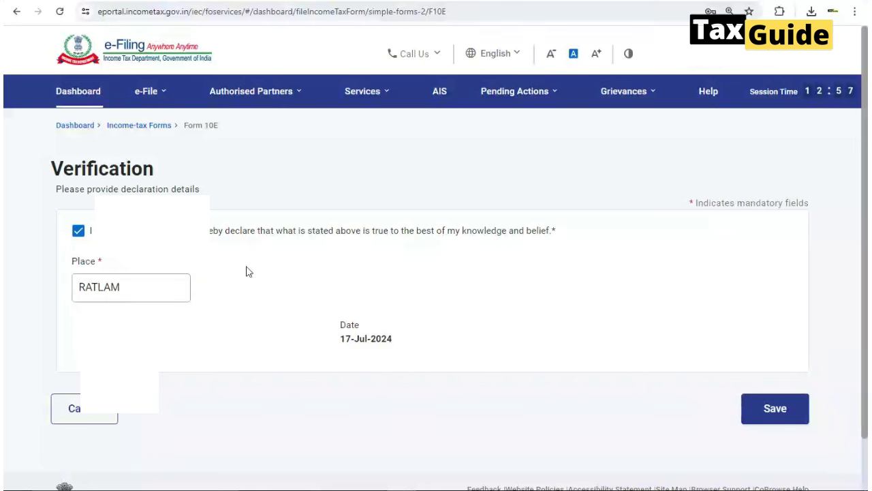
{"action": "left_click", "coordinate": [782, 410]}
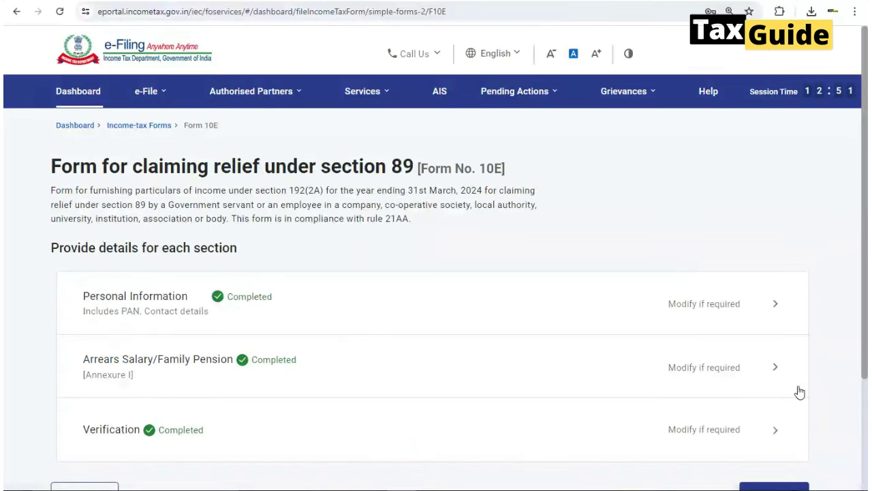
Step: Preview the completed Form 10E and review the Annexure I items, the section 89 relief and Table A
{"action": "scroll", "coordinate": [800, 393], "scroll_direction": "down", "scroll_amount": 2}
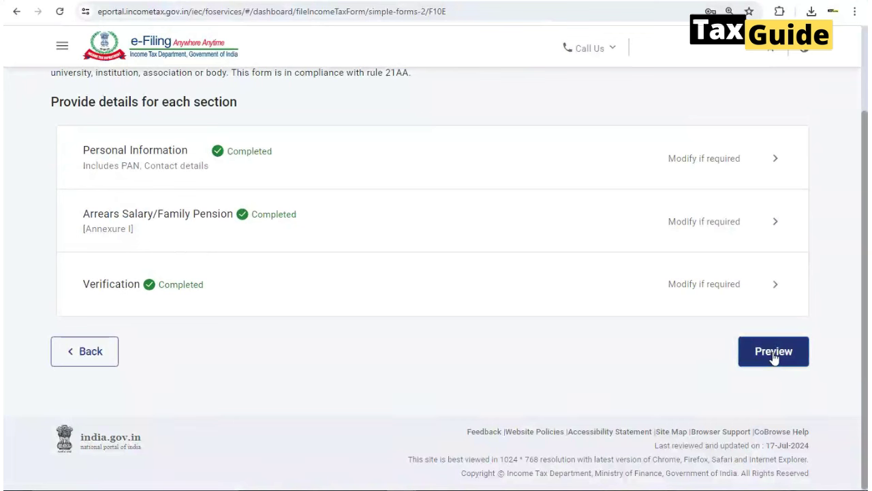
{"action": "left_click", "coordinate": [775, 359]}
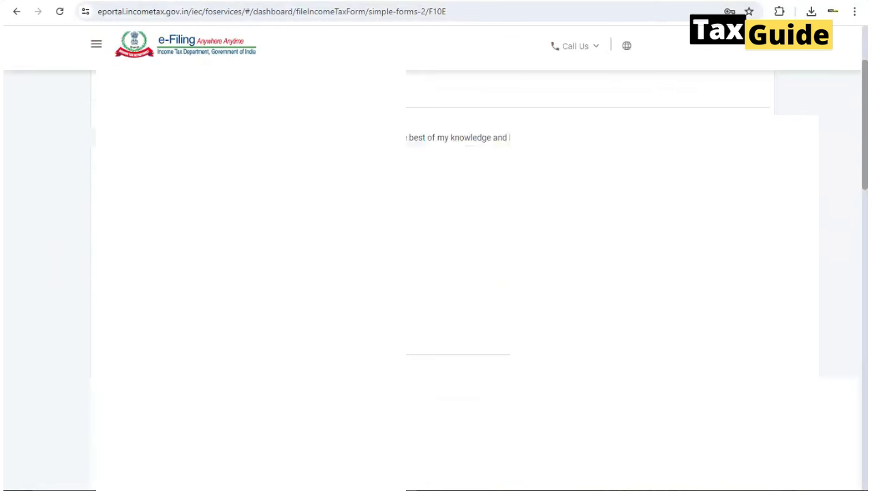
{"action": "scroll", "coordinate": [608, 337], "scroll_direction": "down", "scroll_amount": 15}
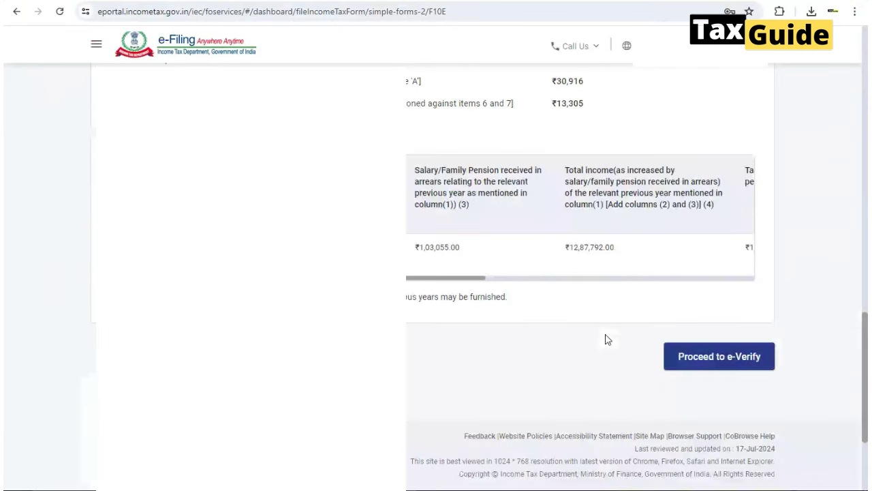
{"action": "scroll", "coordinate": [545, 272], "scroll_direction": "up", "scroll_amount": 4}
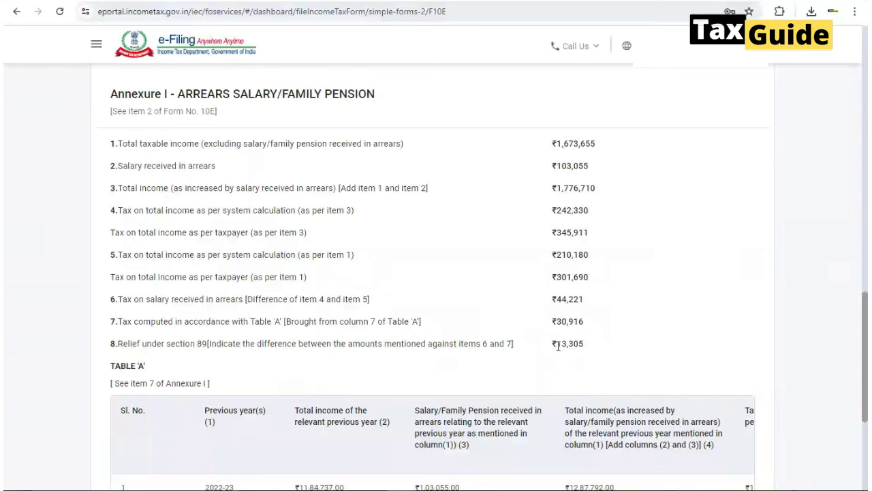
{"action": "left_click_drag", "start_coordinate": [557, 344], "coordinate": [584, 344]}
{"action": "left_click", "coordinate": [644, 273]}
{"action": "scroll", "coordinate": [644, 273], "scroll_direction": "down", "scroll_amount": 1}
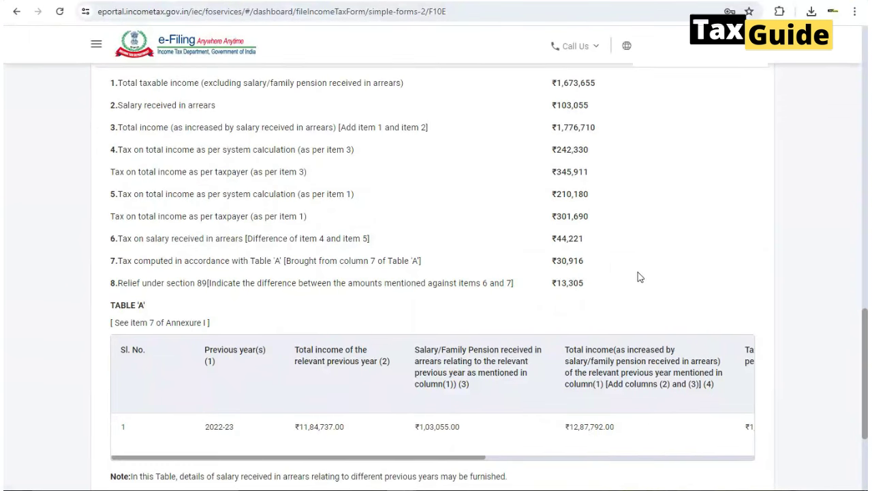
{"action": "scroll", "coordinate": [636, 276], "scroll_direction": "down", "scroll_amount": 3}
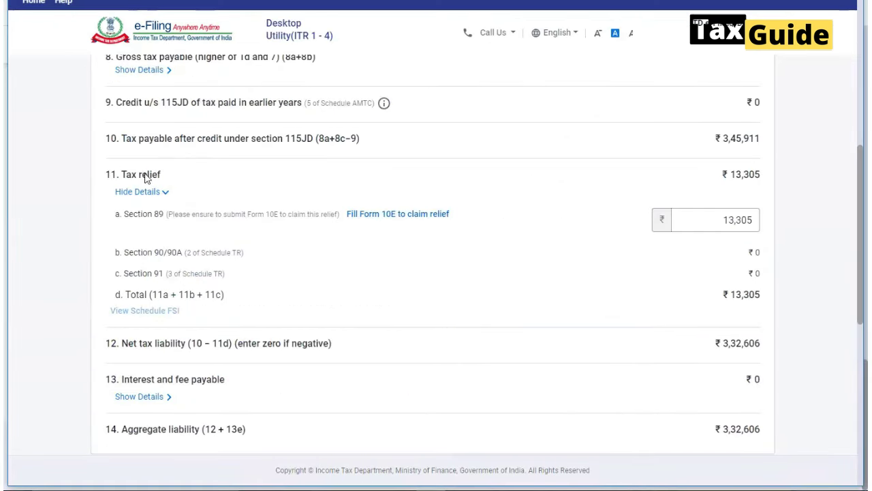
Step: In the ITR desktop utility, check the section 89 tax relief, net tax liability, taxes paid and refund
{"action": "left_click", "coordinate": [706, 224]}
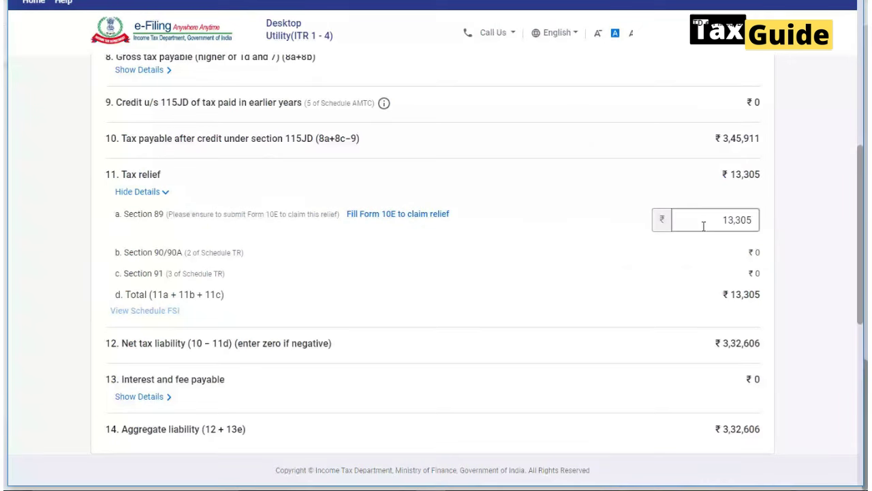
{"action": "left_click", "coordinate": [658, 327]}
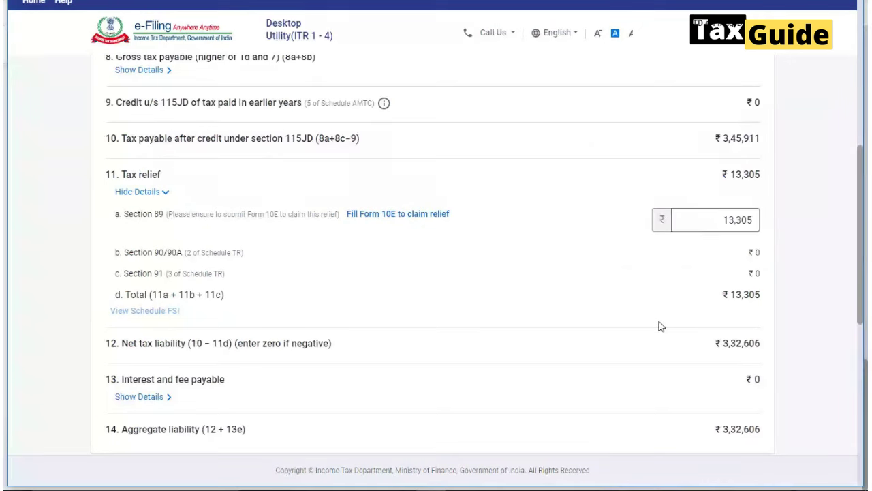
{"action": "scroll", "coordinate": [658, 325], "scroll_direction": "down", "scroll_amount": 1}
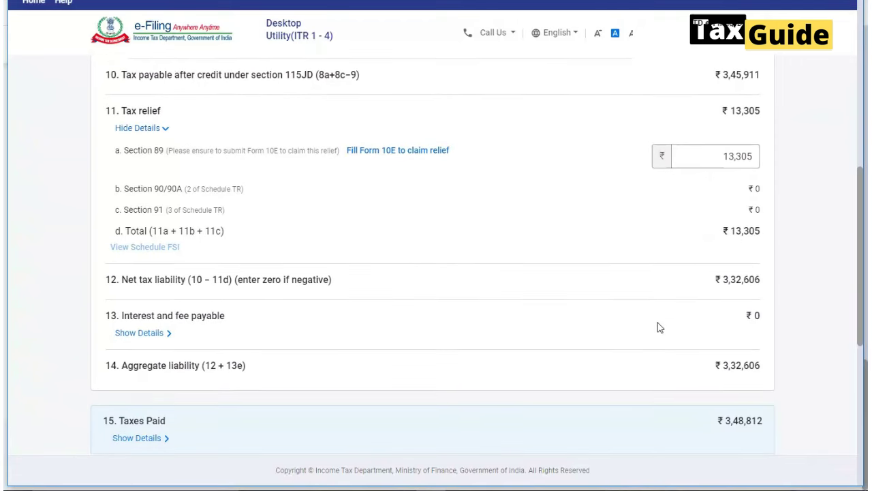
{"action": "scroll", "coordinate": [658, 326], "scroll_direction": "down", "scroll_amount": 1}
{"action": "scroll", "coordinate": [659, 327], "scroll_direction": "down", "scroll_amount": 1}
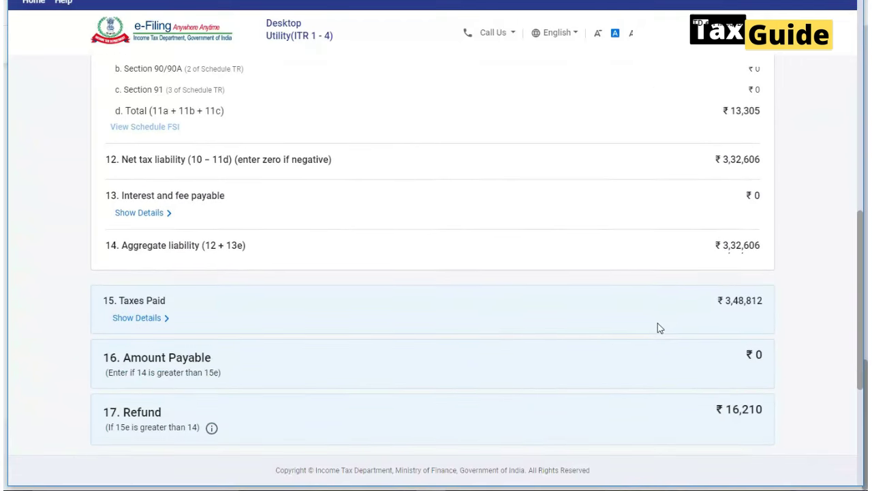
{"action": "scroll", "coordinate": [658, 327], "scroll_direction": "down", "scroll_amount": 1}
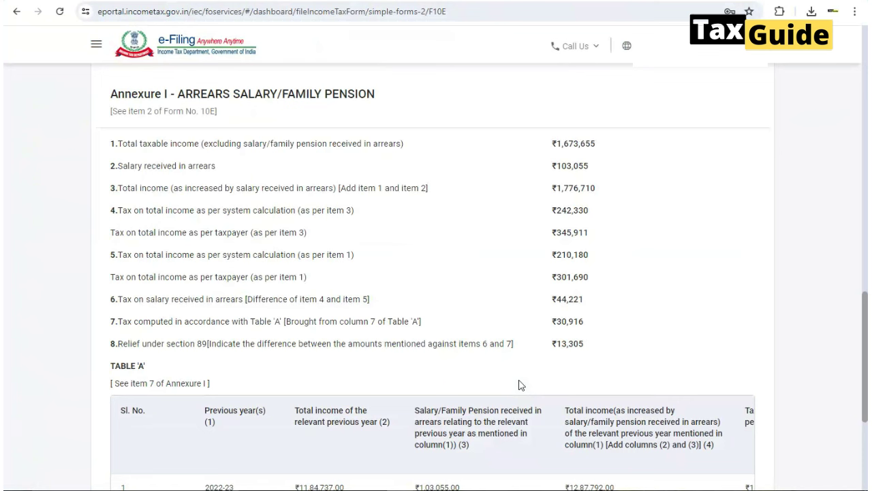